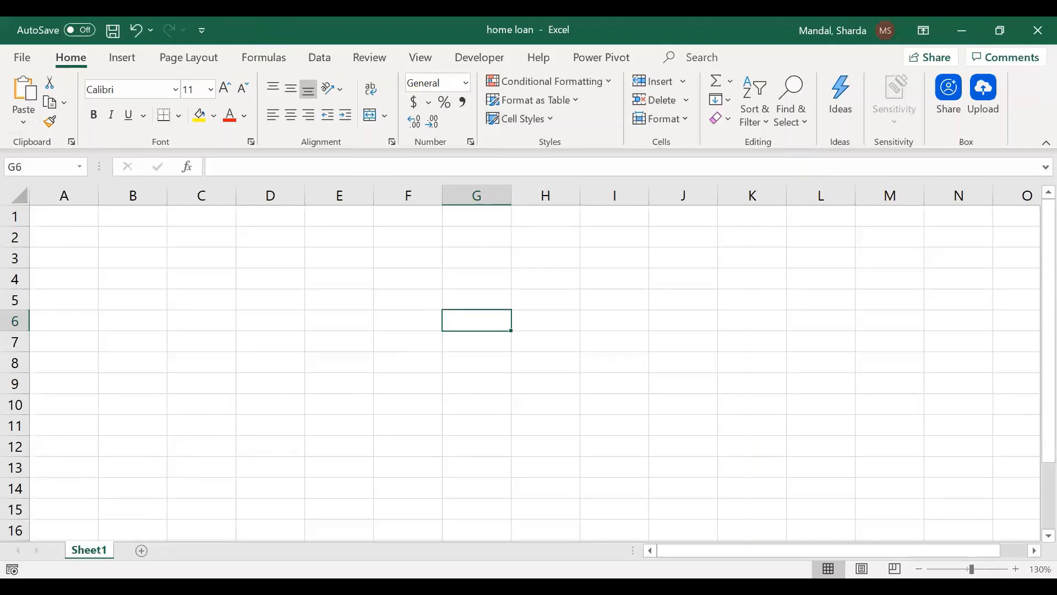
- Start inserting a new sheet from a template and display the Spreadsheet Solutions templates
{"action": "right_click", "coordinate": [94, 550]}
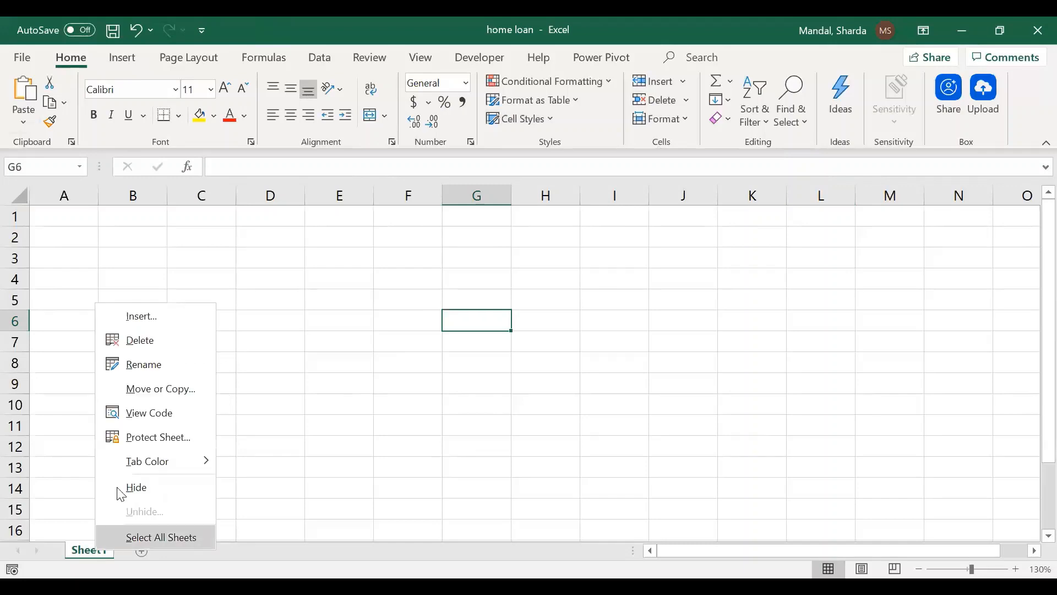
{"action": "left_click", "coordinate": [149, 316]}
{"action": "left_click", "coordinate": [30, 202]}
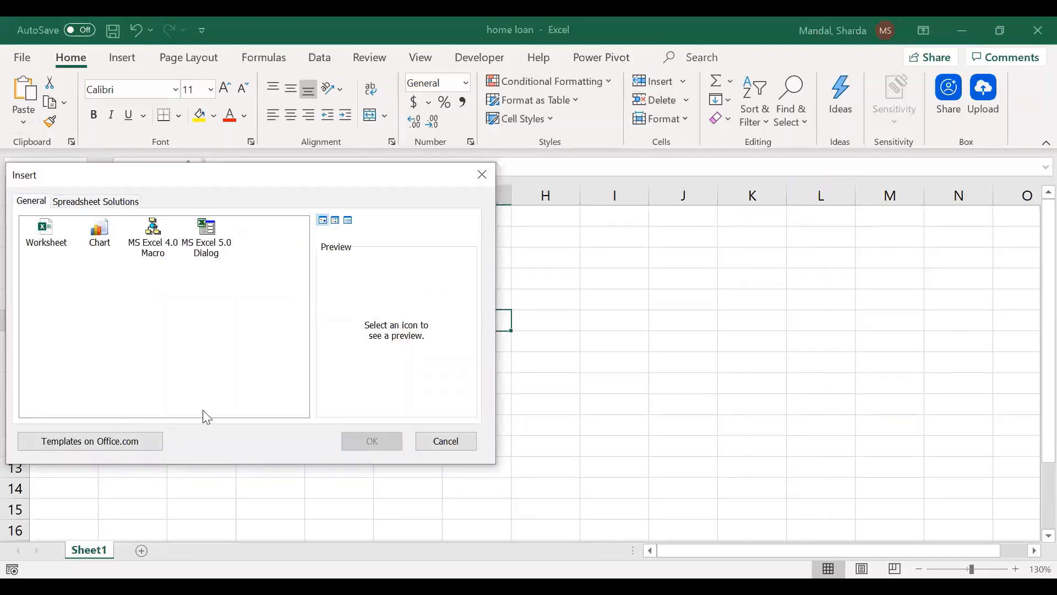
{"action": "left_click", "coordinate": [64, 243]}
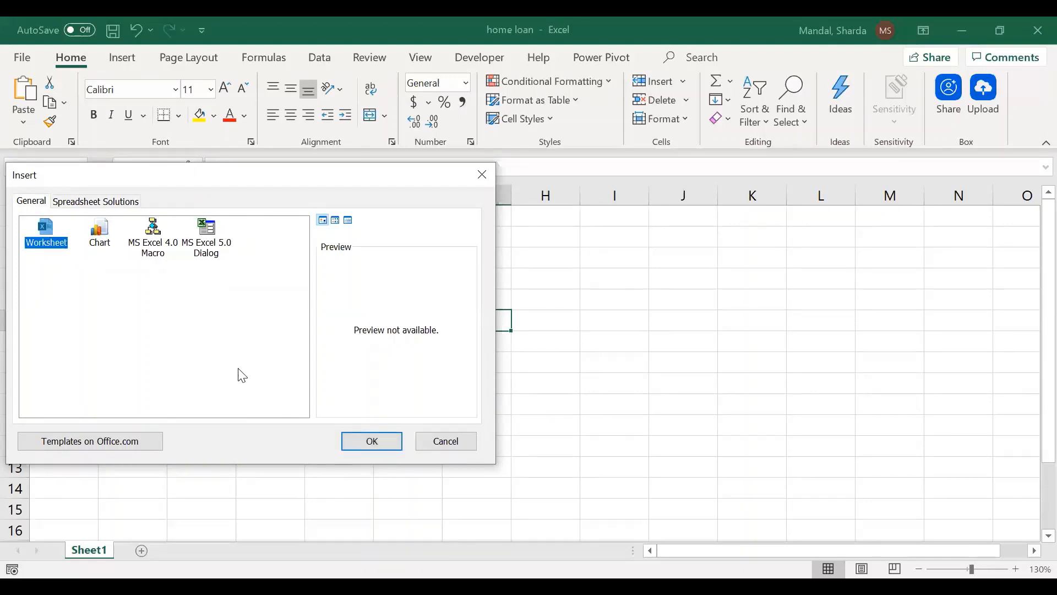
{"action": "left_click", "coordinate": [123, 204]}
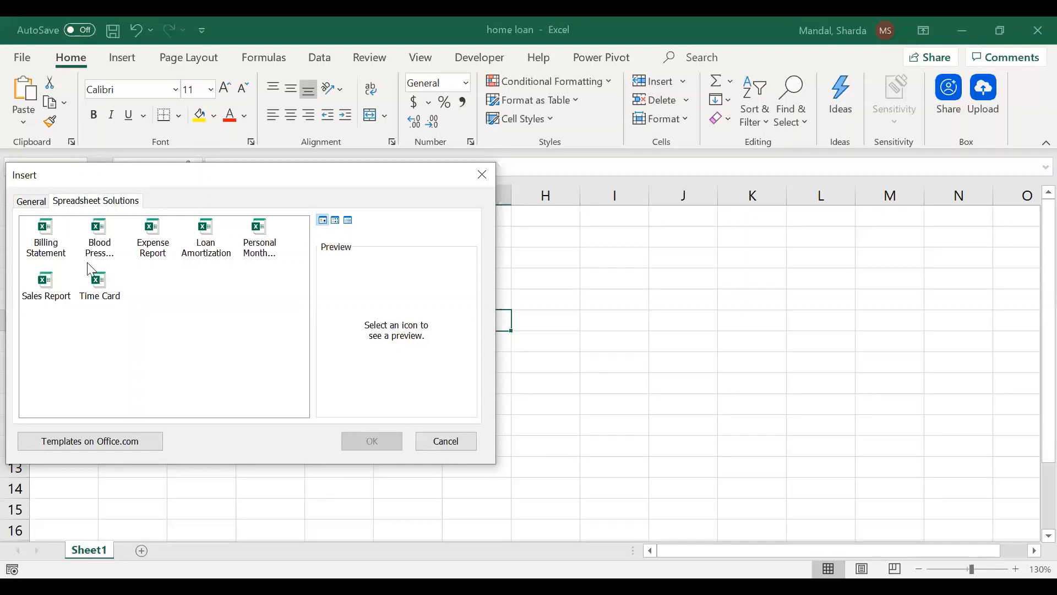
- Preview the Billing Statement, Blood Pressure Tracker, Expense Report, Loan Amortization, Personal Monthly Budget and Time Card templates
{"action": "left_click", "coordinate": [48, 259]}
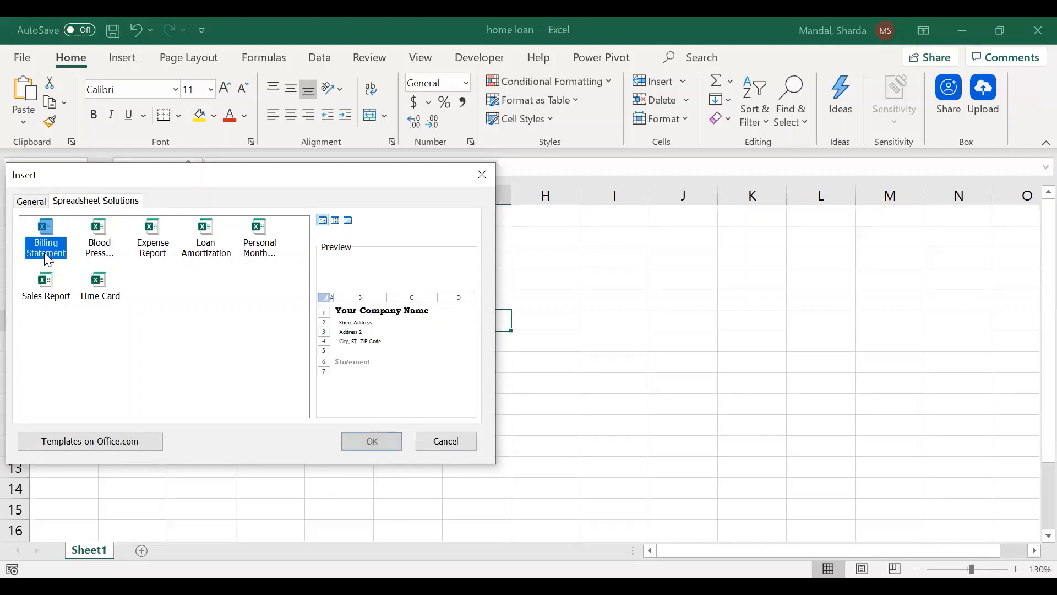
{"action": "left_click", "coordinate": [95, 253]}
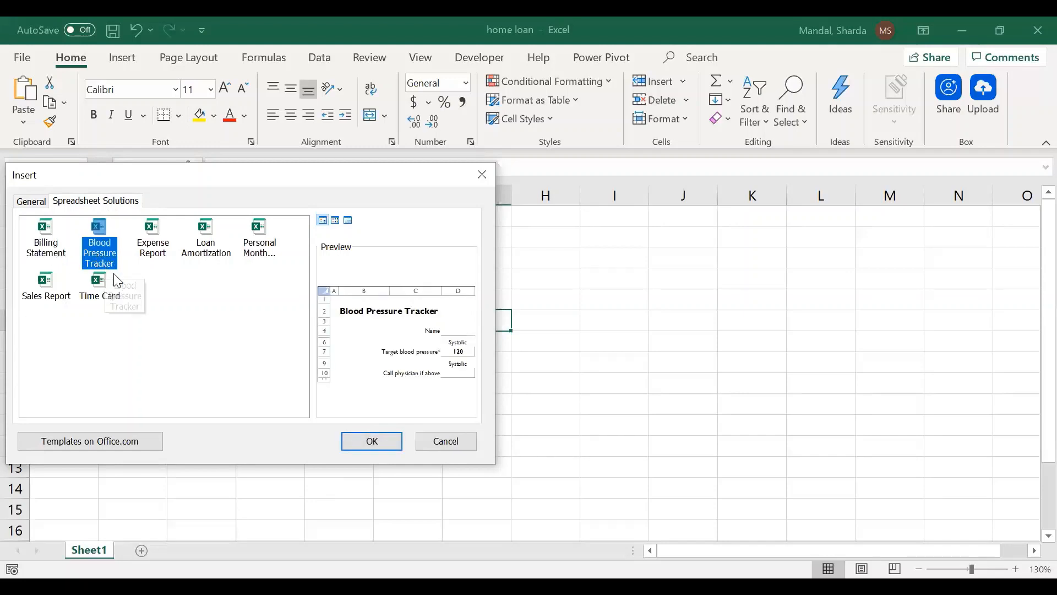
{"action": "left_click", "coordinate": [149, 257]}
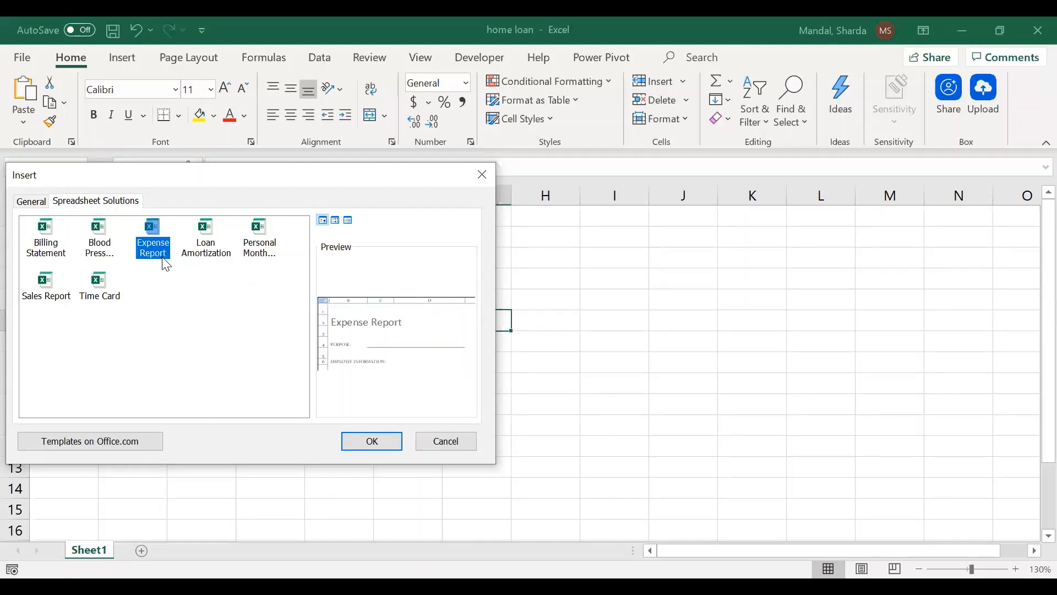
{"action": "left_click", "coordinate": [208, 252]}
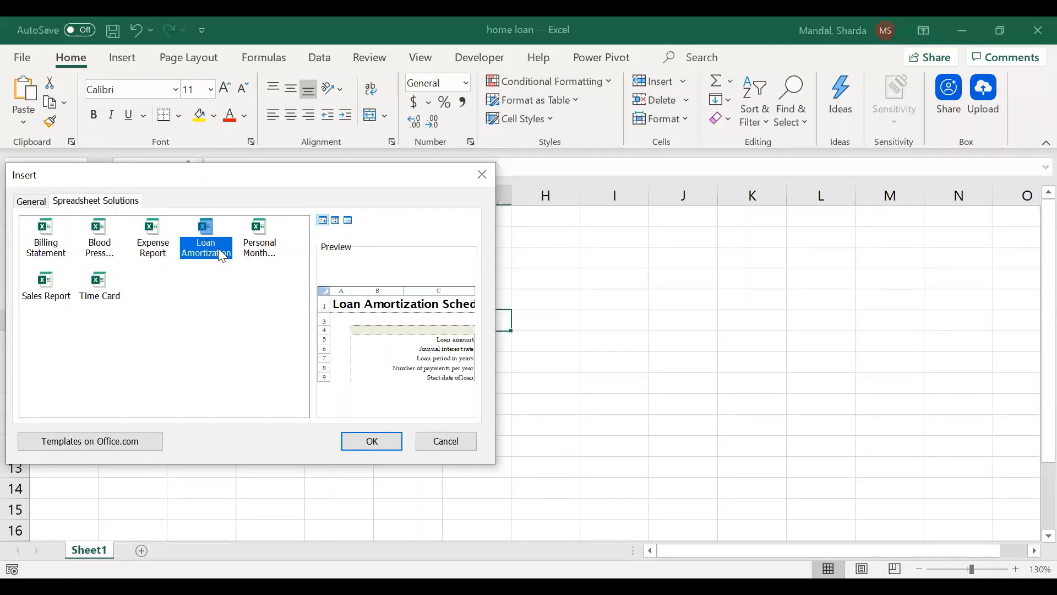
{"action": "left_click", "coordinate": [272, 255]}
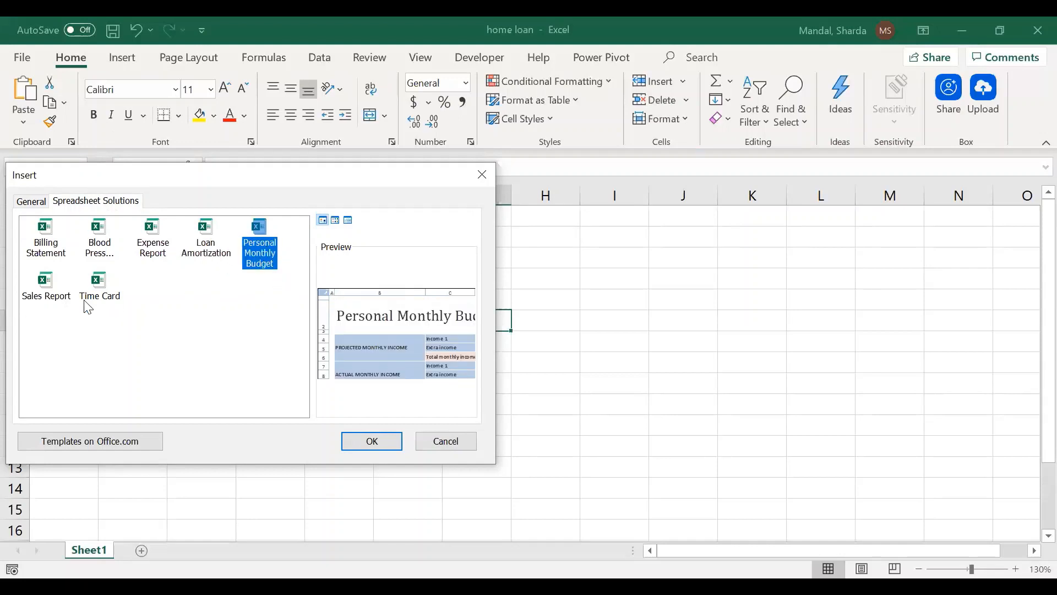
{"action": "left_click", "coordinate": [106, 298]}
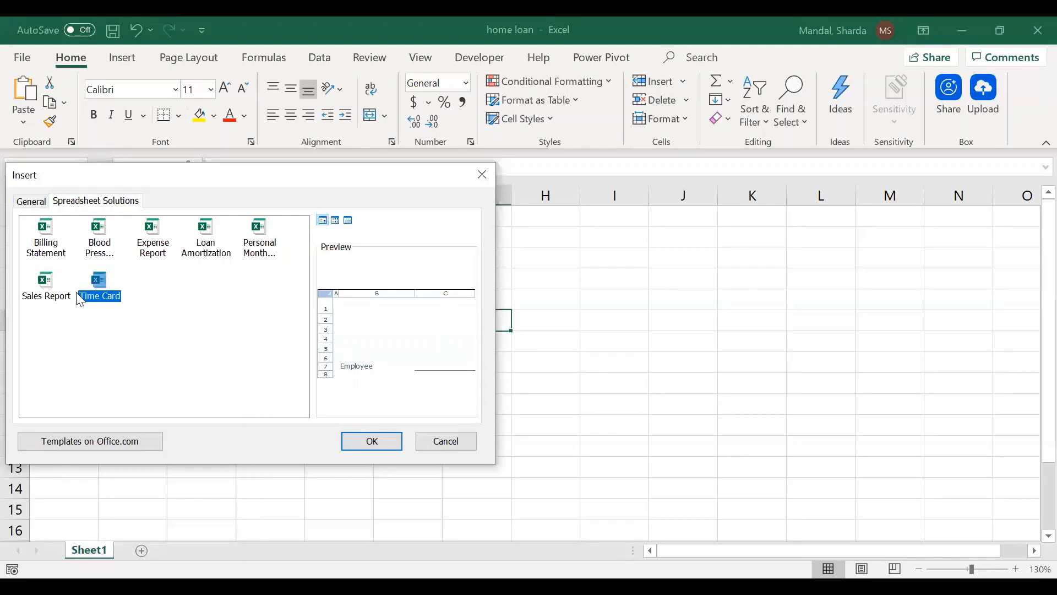
- Insert a sheet based on the Loan Amortization template into the workbook
{"action": "left_click", "coordinate": [208, 252]}
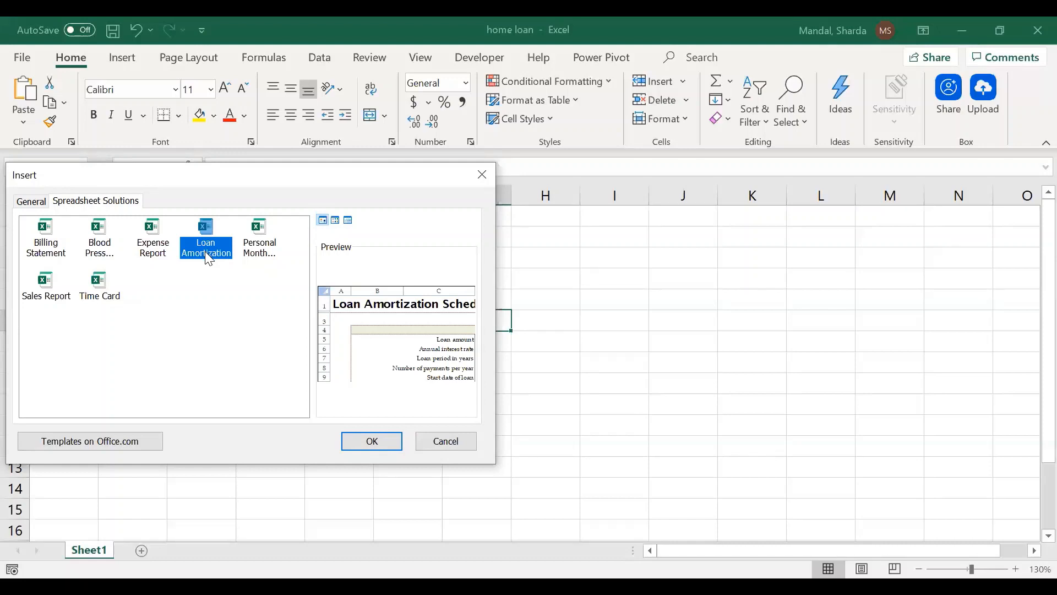
{"action": "left_click", "coordinate": [201, 295]}
{"action": "left_click", "coordinate": [199, 247]}
{"action": "left_click", "coordinate": [358, 442]}
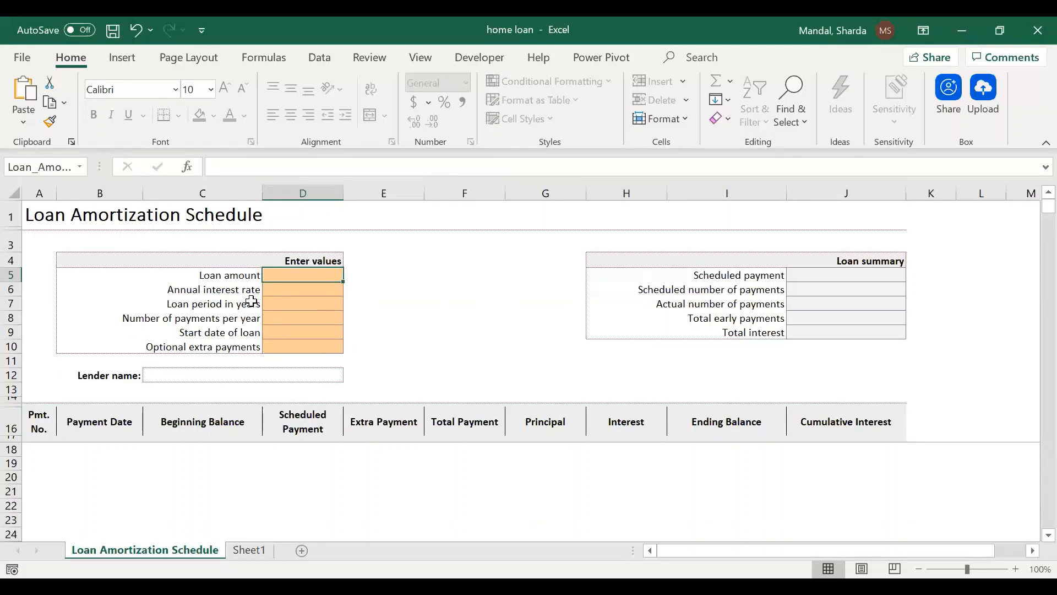
- Set the loan amount to 2000000 in the amortization schedule's input values
{"action": "left_click", "coordinate": [301, 276]}
{"action": "type", "text": "2000"}
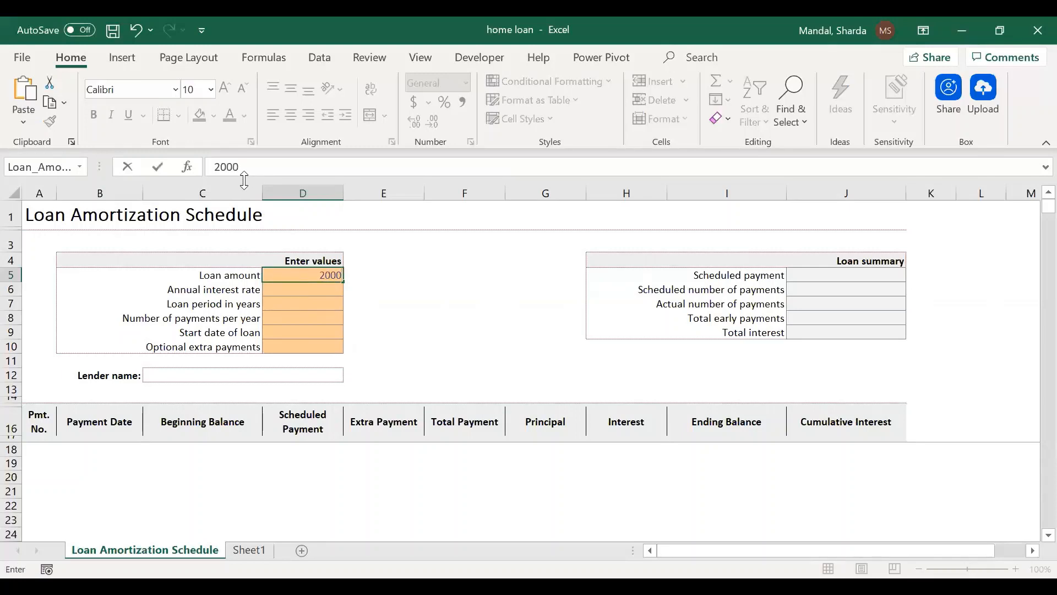
{"action": "type", "text": "000"}
{"action": "key", "text": "Return"}
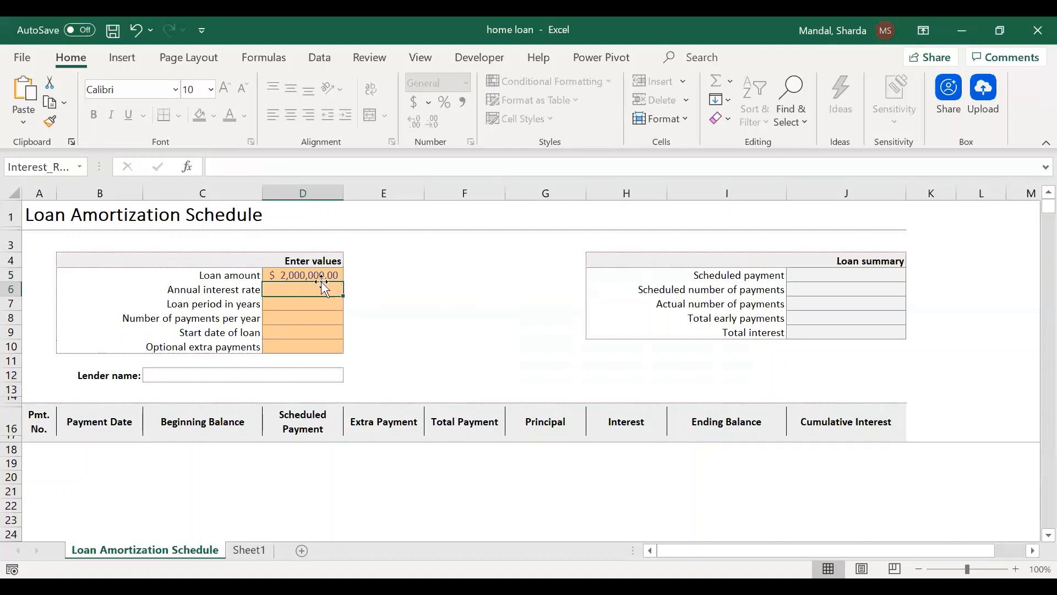
{"action": "left_click", "coordinate": [302, 274]}
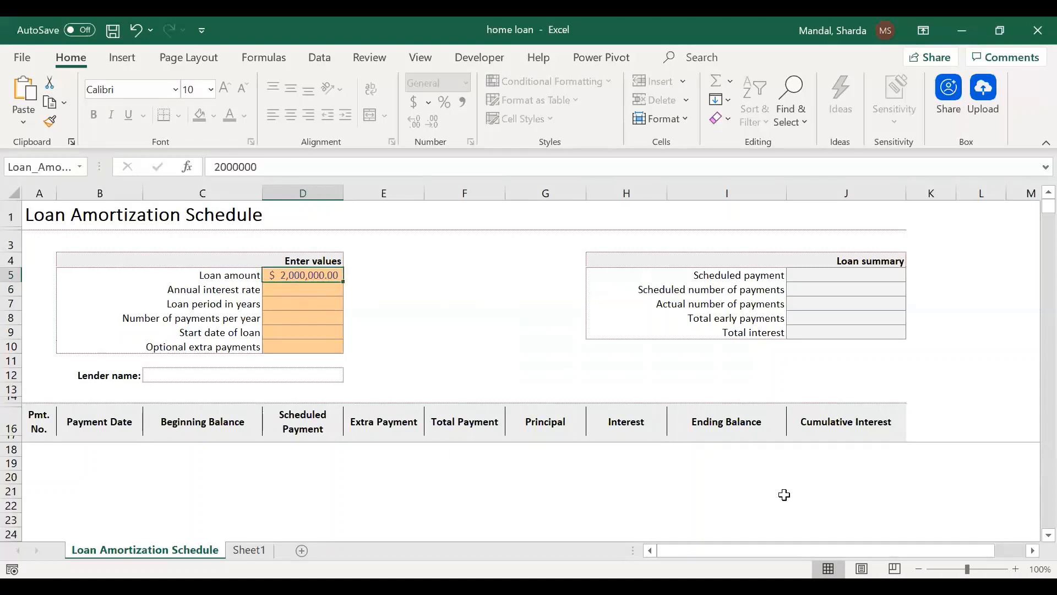
- Set the annual interest rate of the loan to 9.00%
{"action": "left_click", "coordinate": [297, 289]}
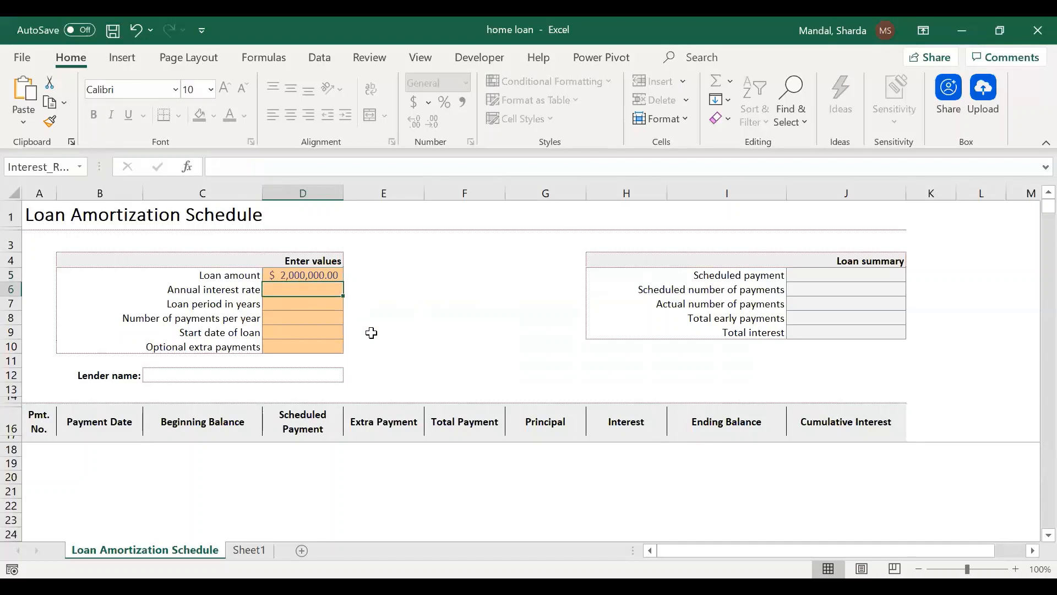
{"action": "type", "text": "9"}
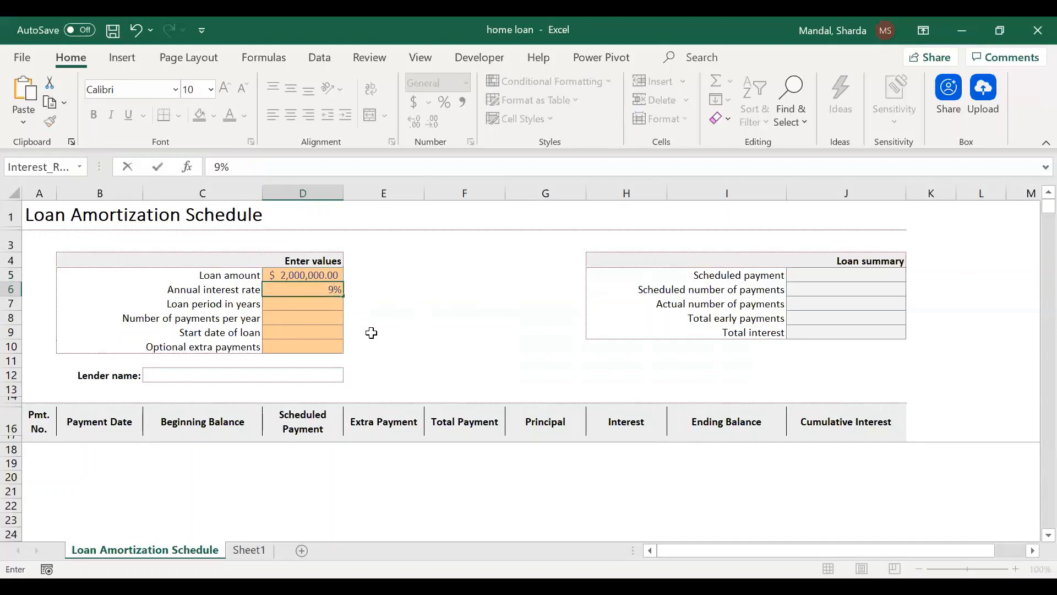
{"action": "type", "text": ".9"}
{"action": "key", "text": "BackSpace"}
{"action": "key", "text": "BackSpace"}
{"action": "key", "text": "BackSpace"}
{"action": "type", "text": "9.0"}
{"action": "key", "text": "Return"}
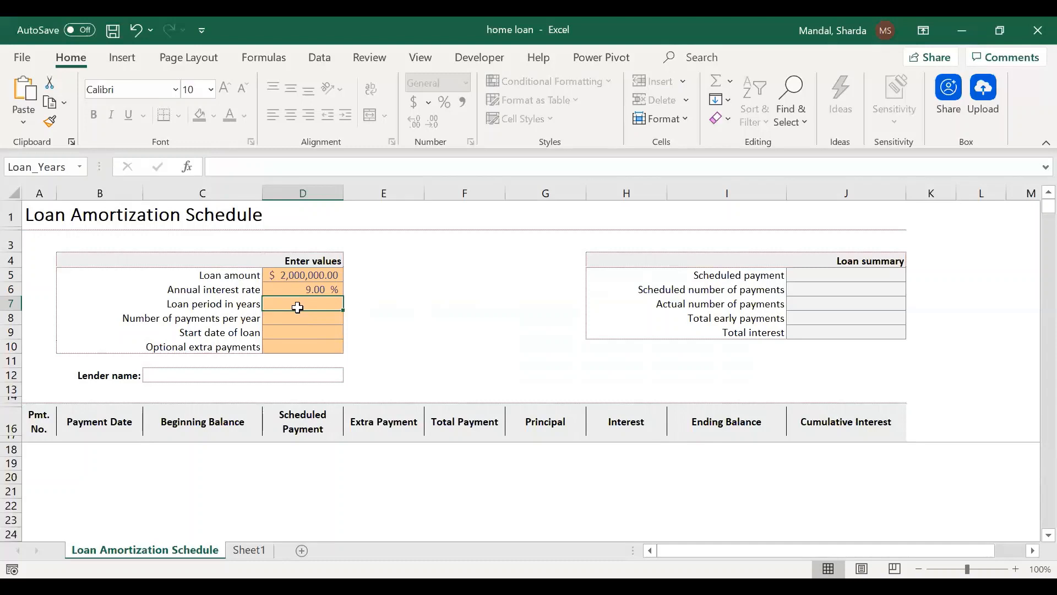
- Set the loan period to 20 years
{"action": "type", "text": "23"}
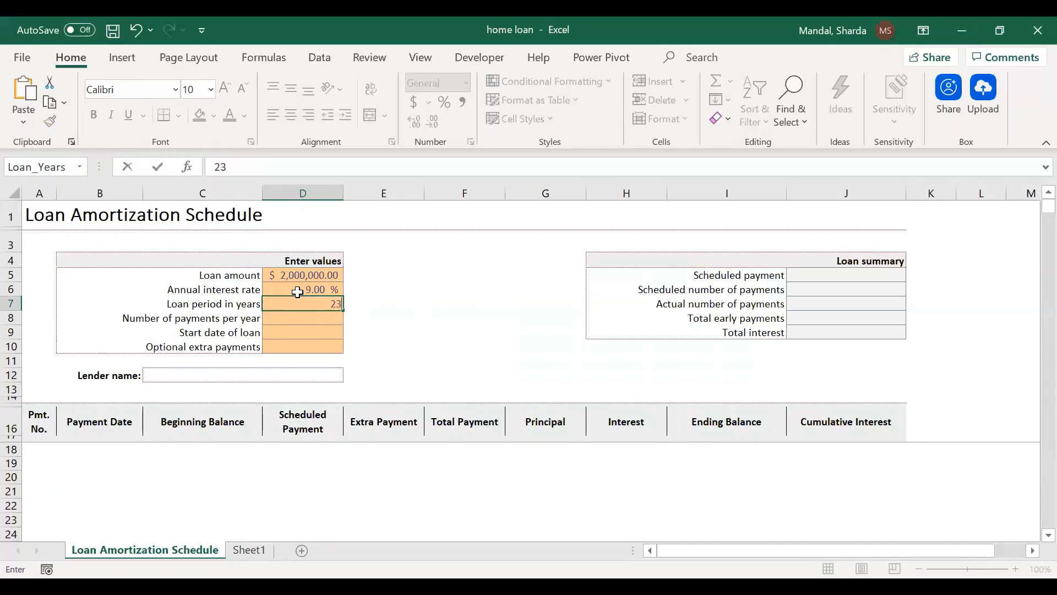
{"action": "left_click", "coordinate": [297, 321]}
{"action": "left_click", "coordinate": [305, 299]}
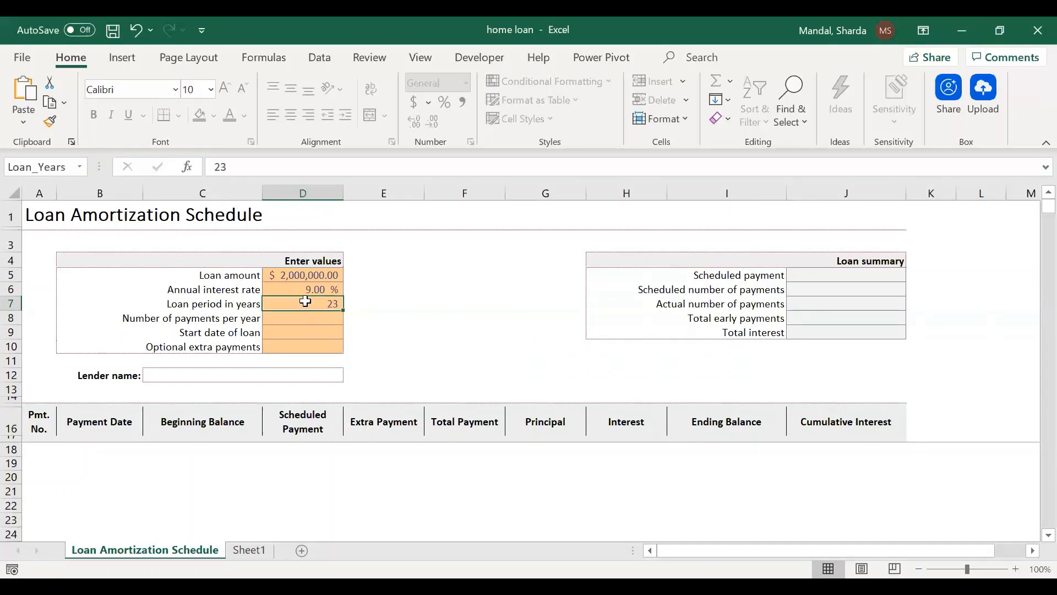
{"action": "type", "text": "2"}
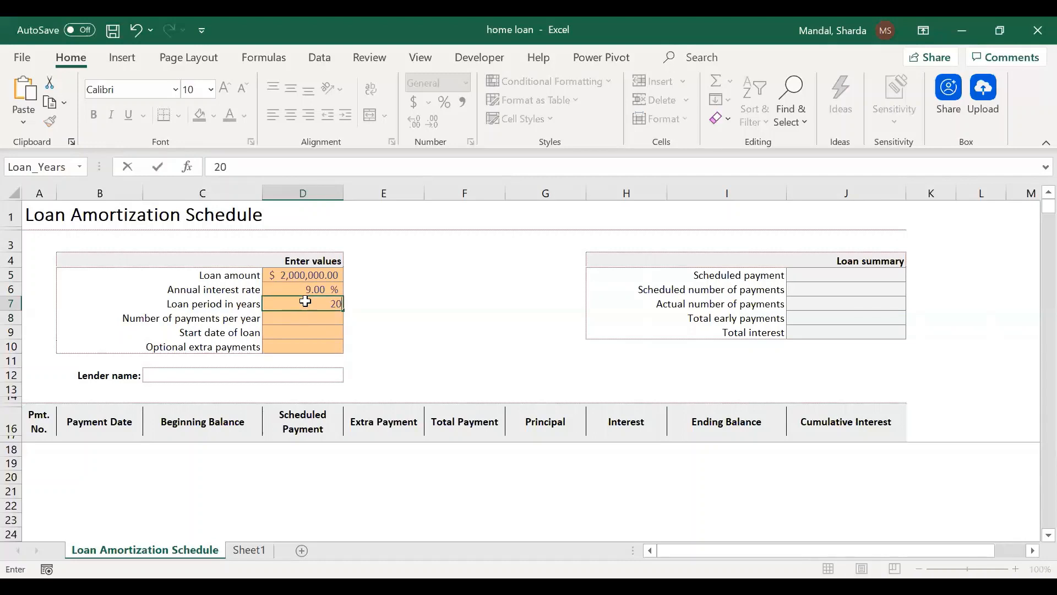
{"action": "key", "text": "Return"}
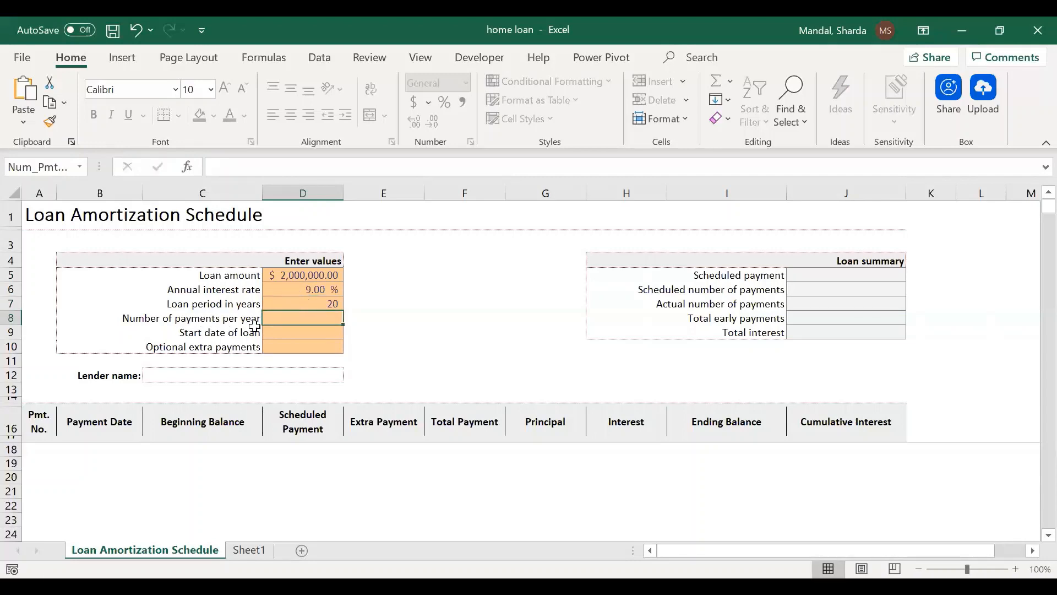
- Set the number of payments per year to 12 and select the loan's start date cell
{"action": "type", "text": "12"}
{"action": "left_click", "coordinate": [289, 347]}
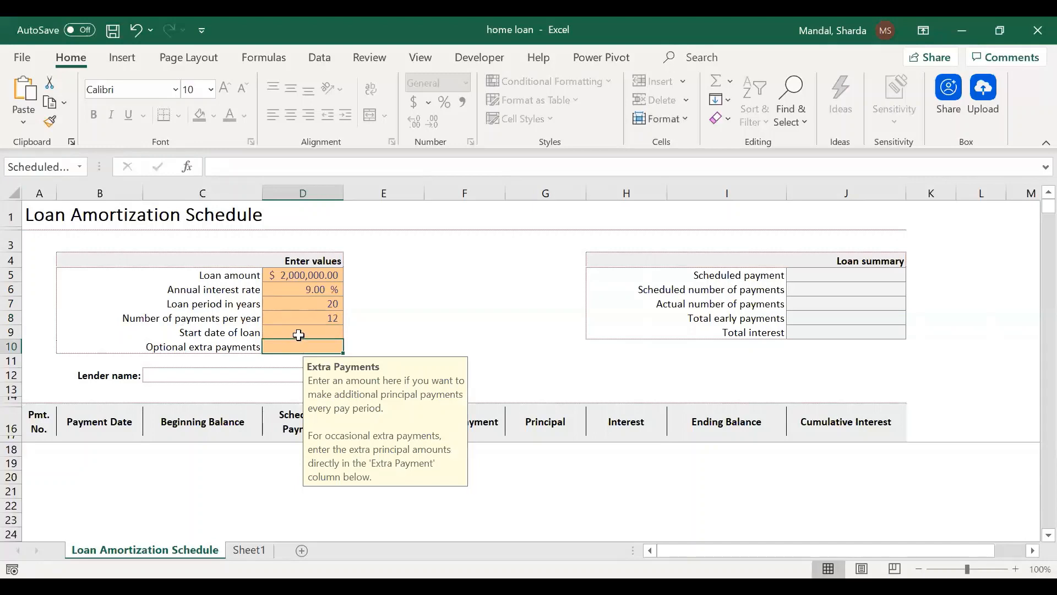
{"action": "left_click", "coordinate": [299, 332]}
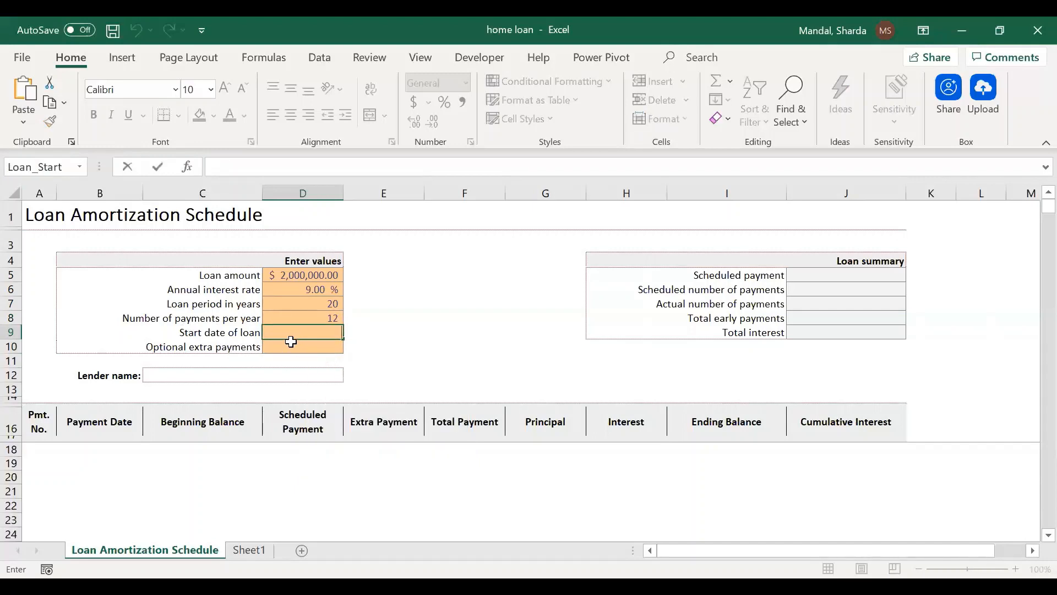
{"action": "key", "text": "Escape"}
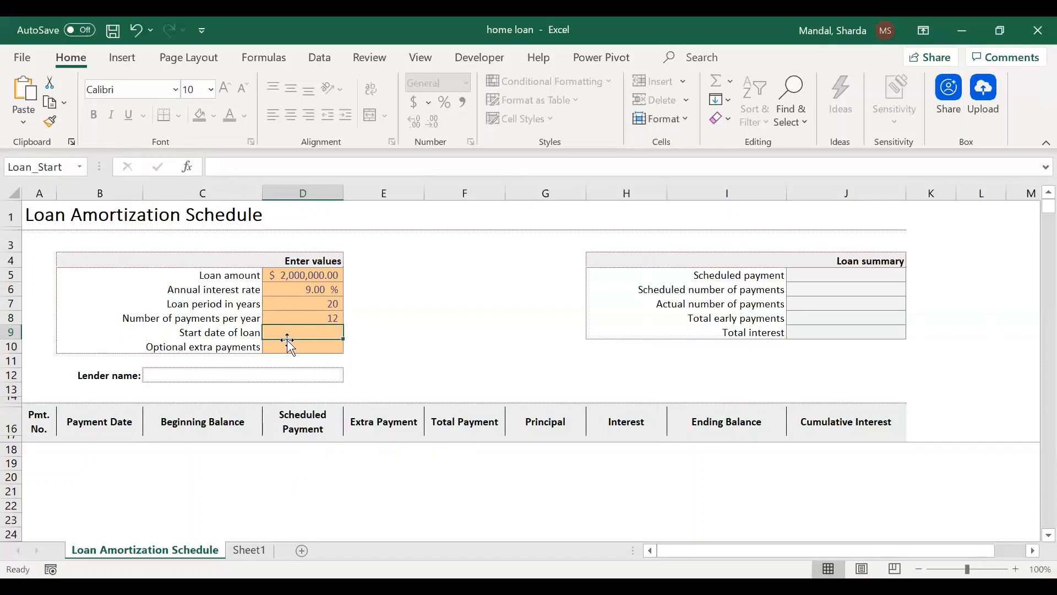
{"action": "type", "text": "1/1/"}
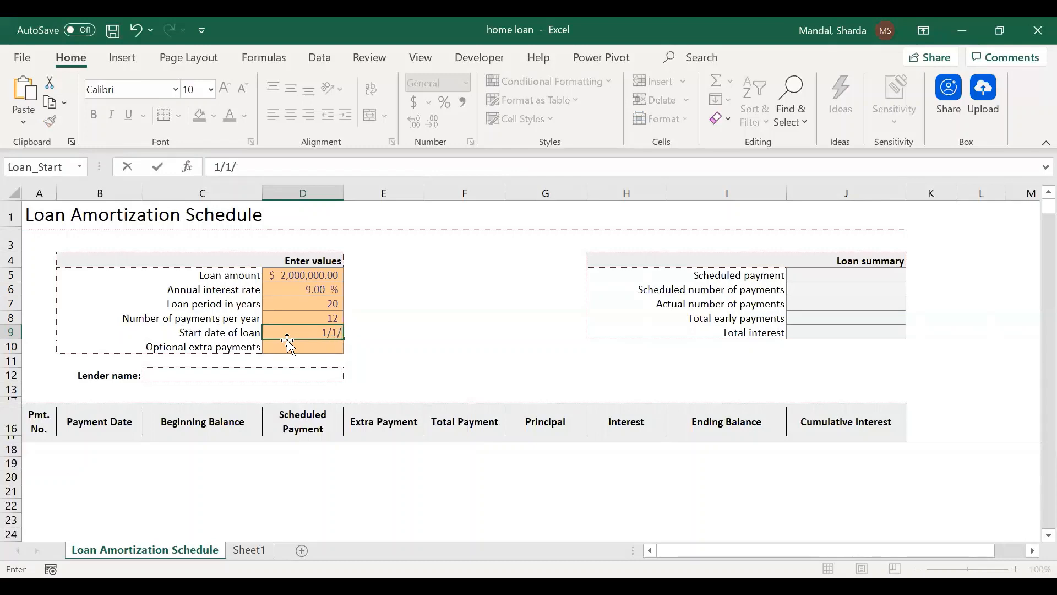
{"action": "key", "text": "BackSpace"}
{"action": "type", "text": "/"}
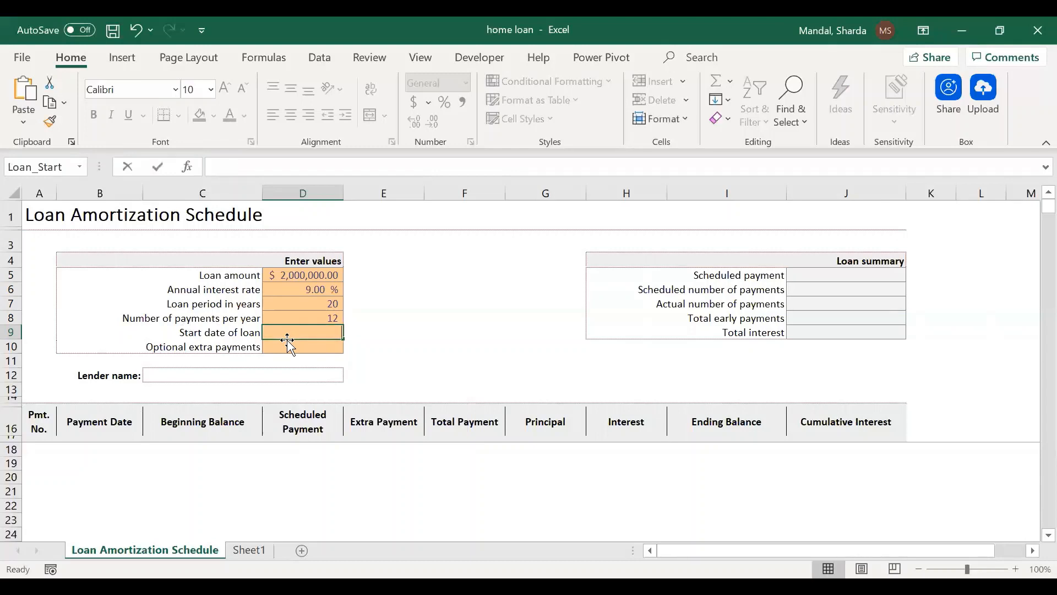
{"action": "key", "text": "BackSpace"}
{"action": "key", "text": "BackSpace"}
{"action": "key", "text": "Escape"}
- Set the start date of the loan to 9/1/2020
{"action": "type", "text": "9/1"}
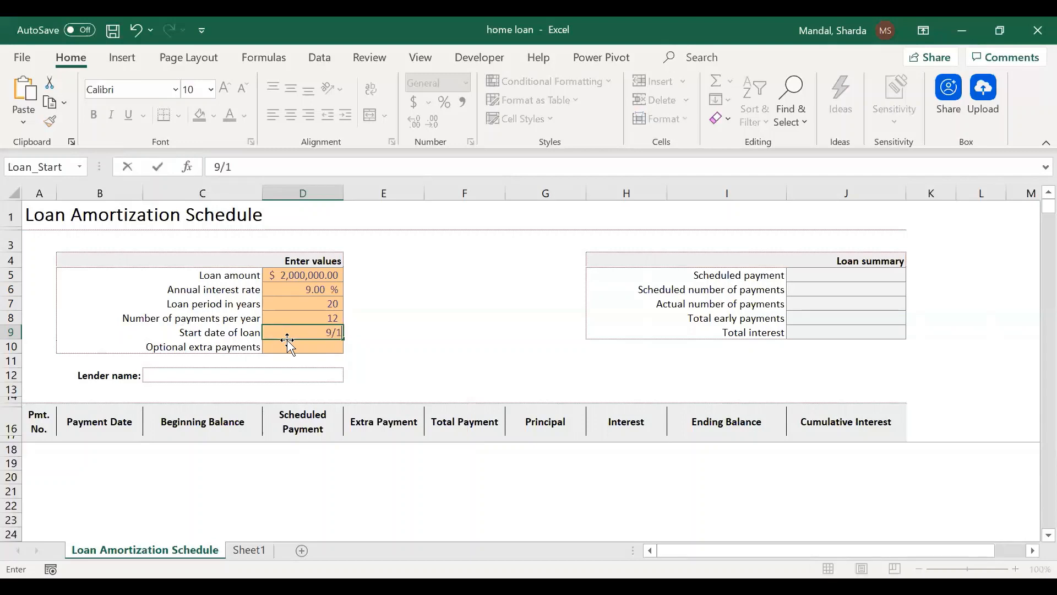
{"action": "type", "text": "/2020"}
{"action": "key", "text": "Return"}
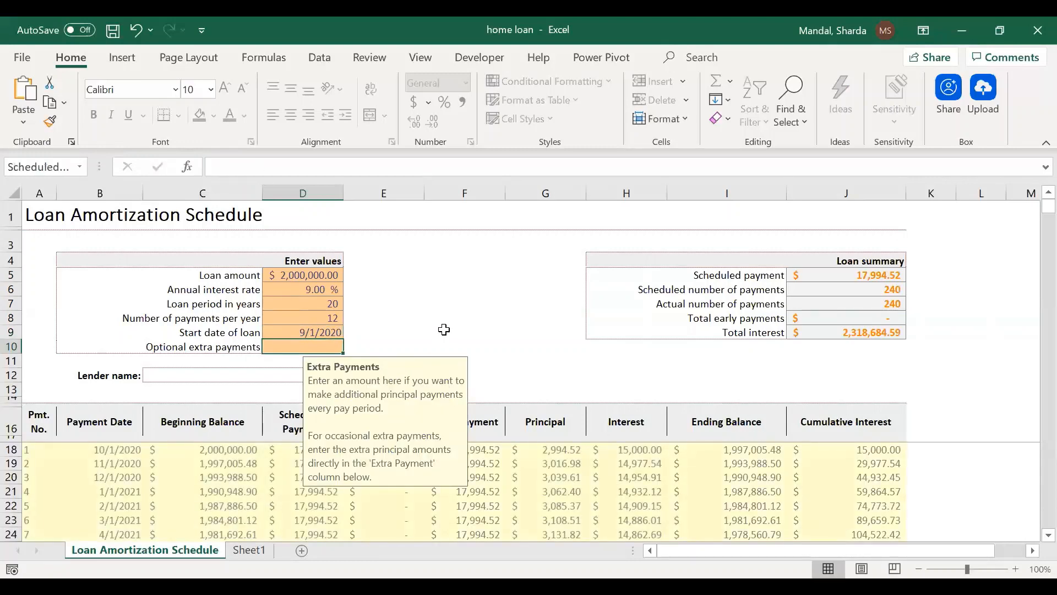
- Review the entered loan values, the loan summary and the monthly payment rows of the amortization schedule
{"action": "left_click_drag", "start_coordinate": [307, 319], "coordinate": [307, 336]}
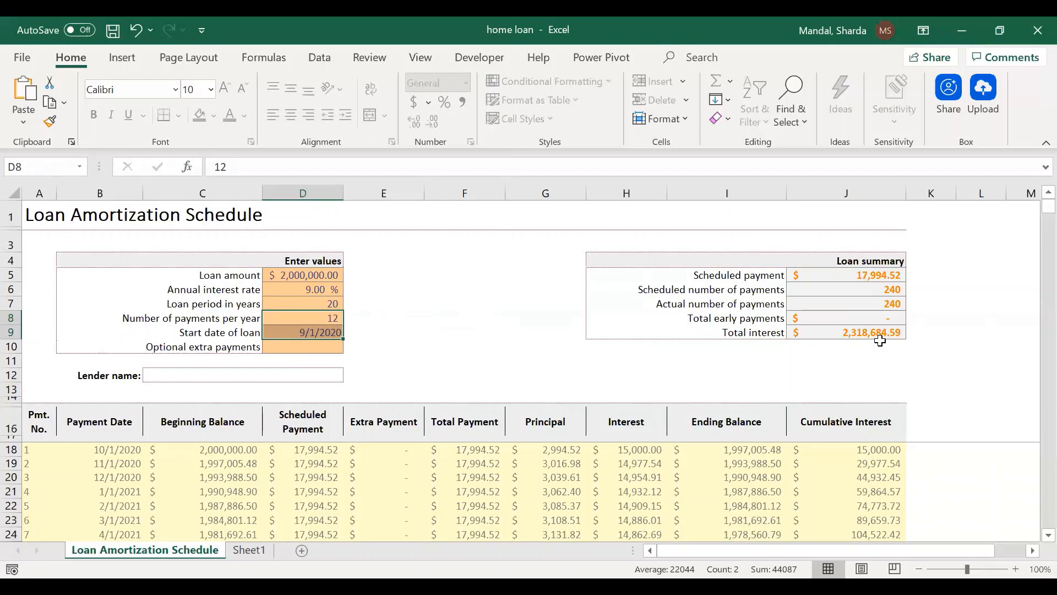
{"action": "left_click", "coordinate": [288, 274]}
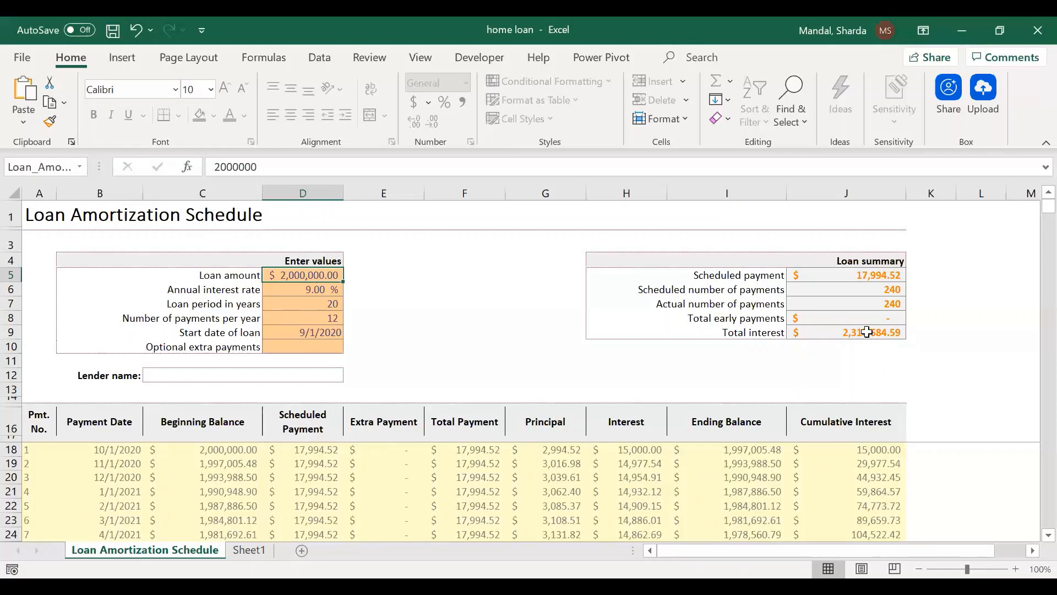
{"action": "scroll", "coordinate": [416, 342], "scroll_direction": "down", "scroll_amount": 2}
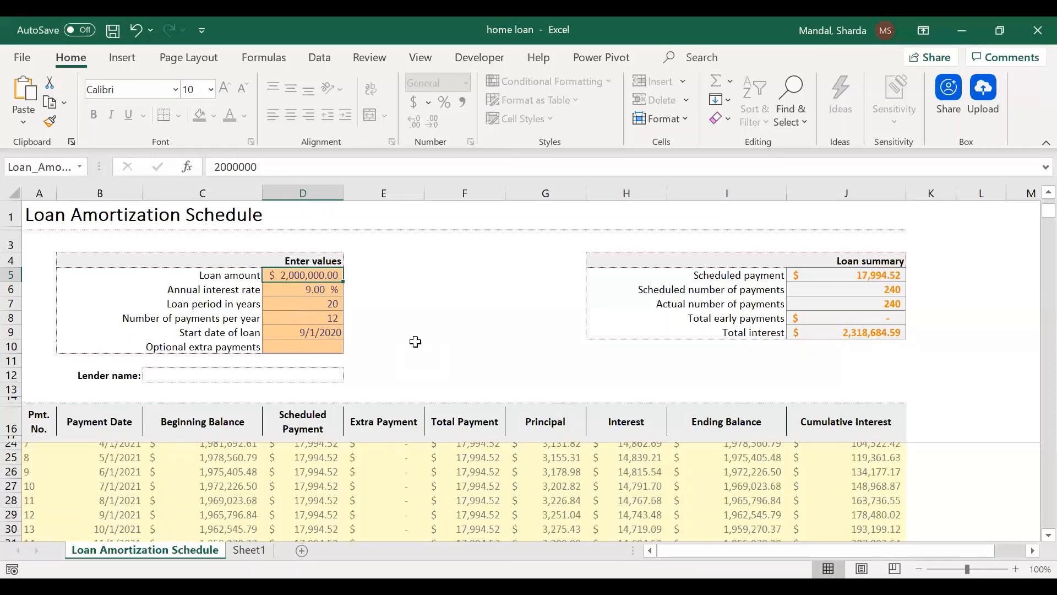
{"action": "scroll", "coordinate": [413, 380], "scroll_direction": "up", "scroll_amount": 2}
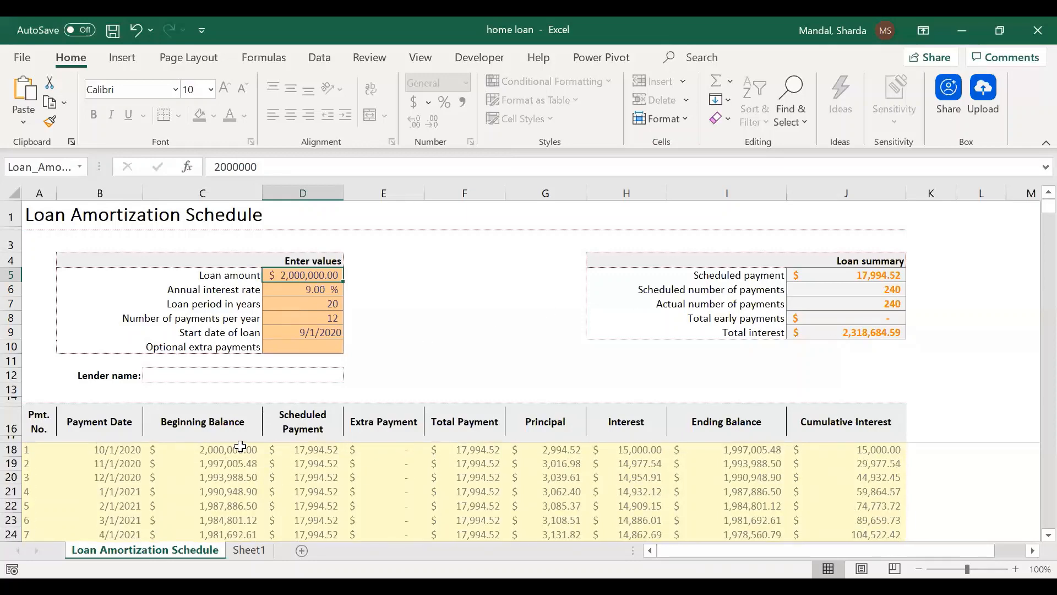
{"action": "scroll", "coordinate": [187, 461], "scroll_direction": "down", "scroll_amount": 3}
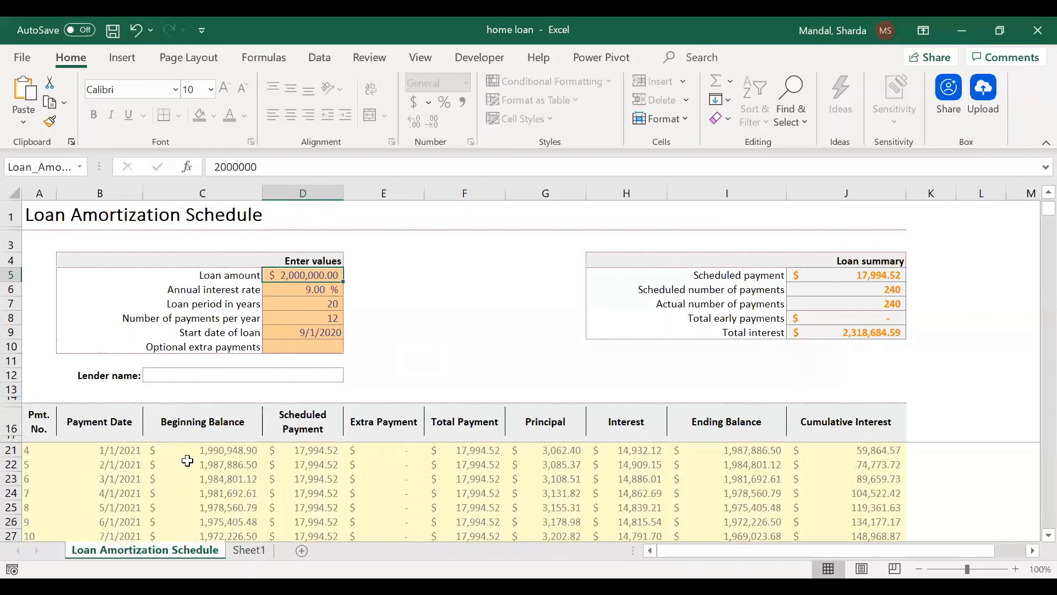
{"action": "scroll", "coordinate": [187, 462], "scroll_direction": "down", "scroll_amount": 4}
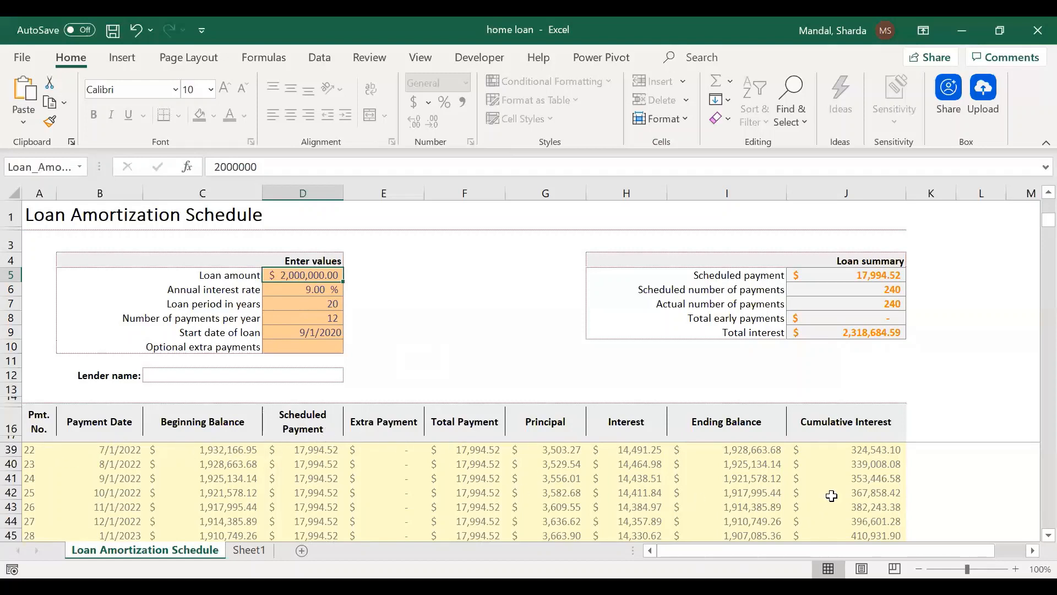
- Examine the payment rows of the amortization schedule from 2022 through 2038 and return to the first payment
{"action": "scroll", "coordinate": [792, 463], "scroll_direction": "down", "scroll_amount": 9}
{"action": "scroll", "coordinate": [792, 464], "scroll_direction": "down", "scroll_amount": 20}
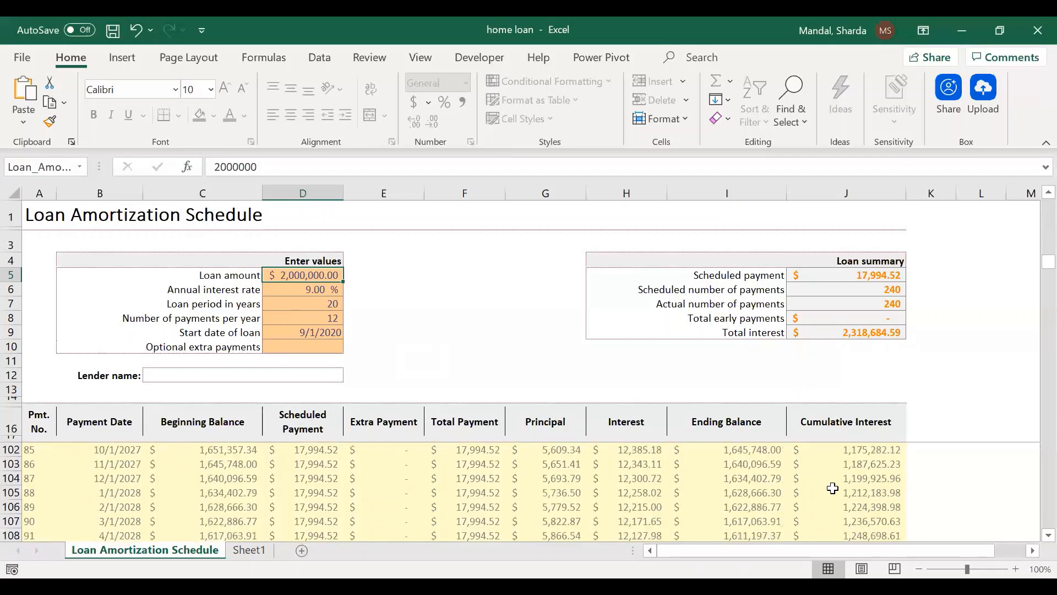
{"action": "scroll", "coordinate": [832, 484], "scroll_direction": "down", "scroll_amount": 20}
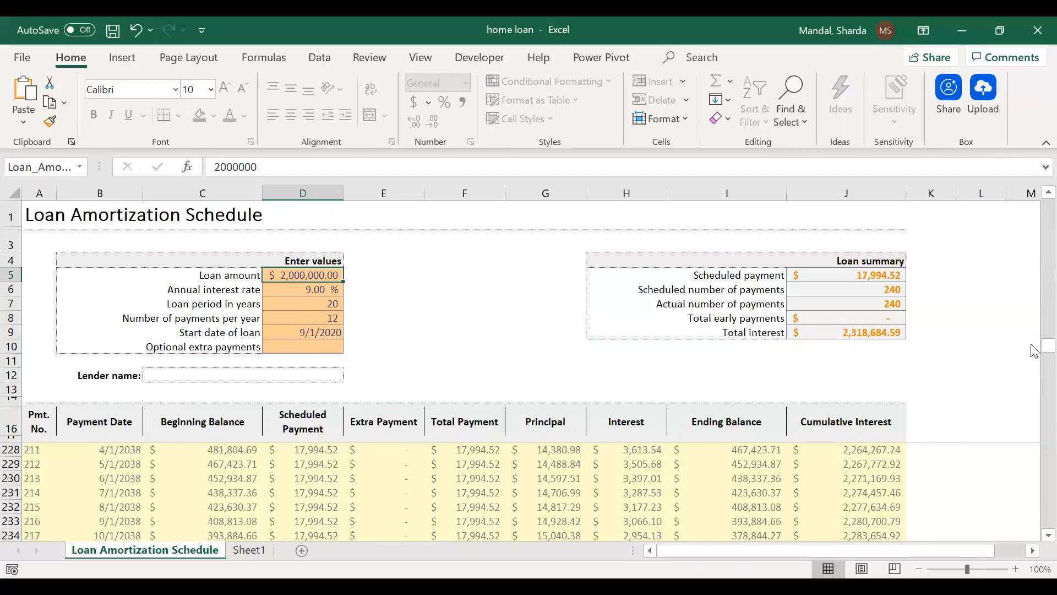
{"action": "left_click_drag", "start_coordinate": [1034, 351], "coordinate": [1034, 207]}
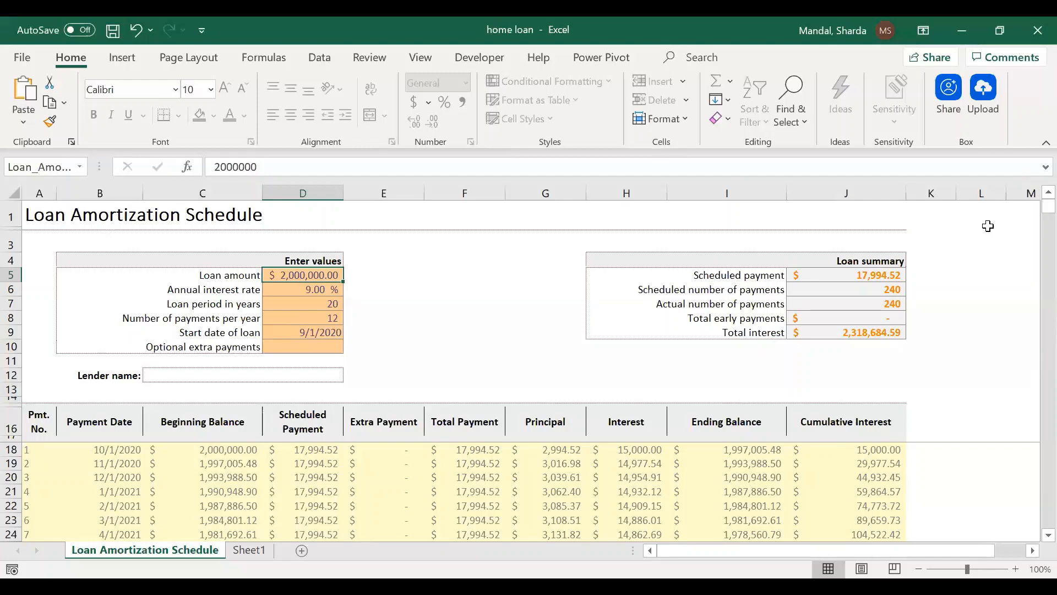
- Record the loan's total interest without extra payments as 2318684 in cell C3 of Sheet1
{"action": "left_click", "coordinate": [299, 346]}
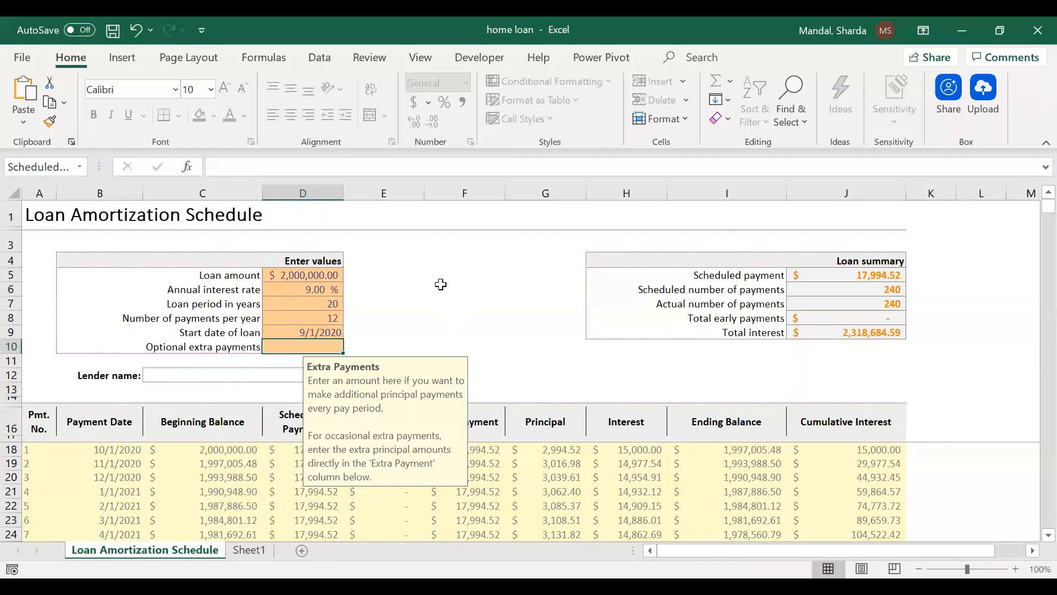
{"action": "left_click", "coordinate": [249, 551]}
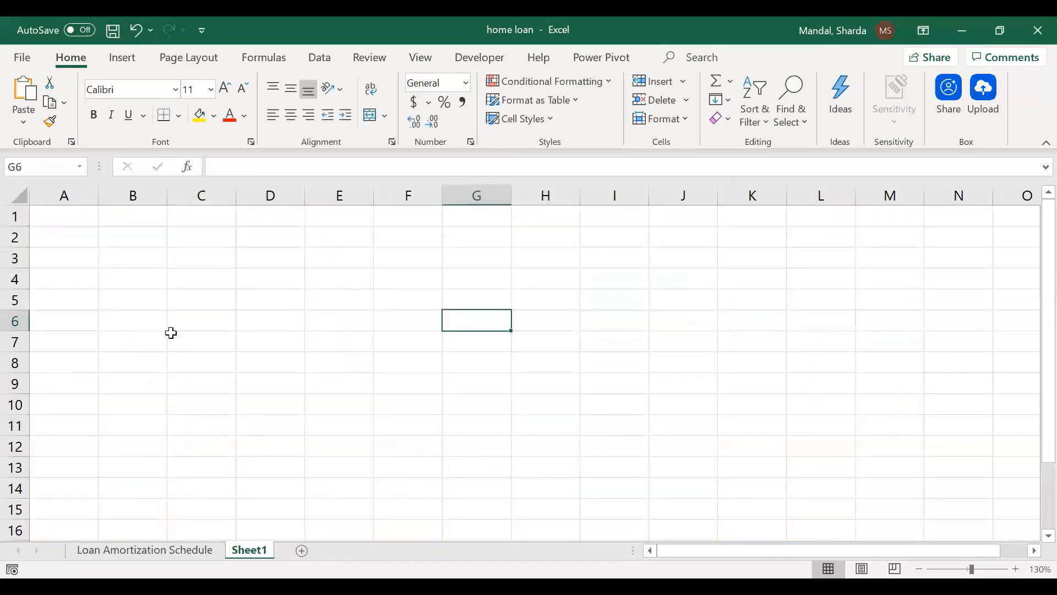
{"action": "left_click", "coordinate": [198, 264]}
{"action": "scroll", "coordinate": [197, 265], "scroll_direction": "up", "scroll_amount": 2}
{"action": "type", "text": "23"}
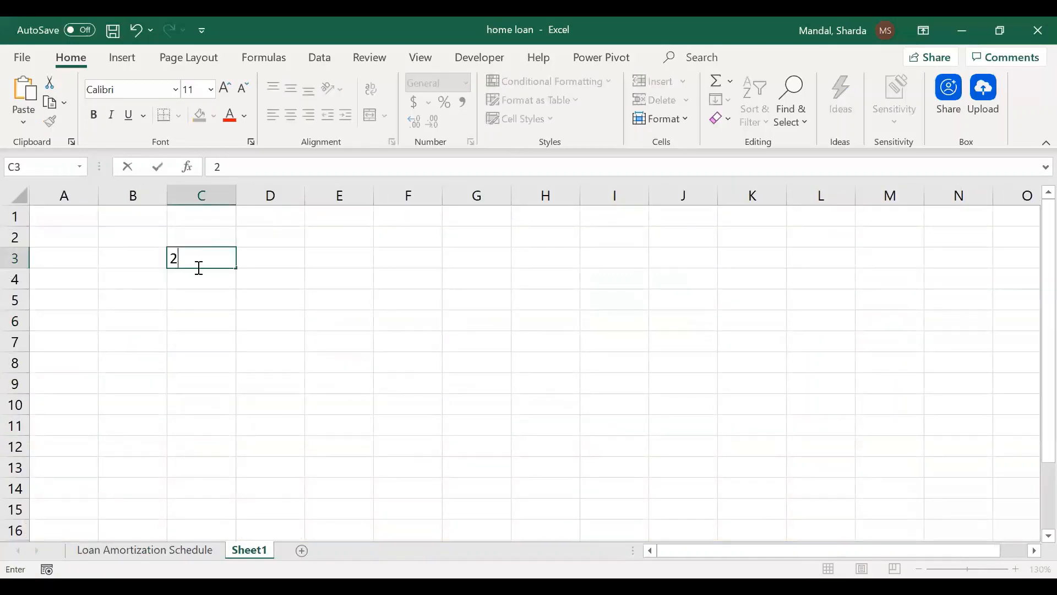
{"action": "left_click", "coordinate": [160, 550]}
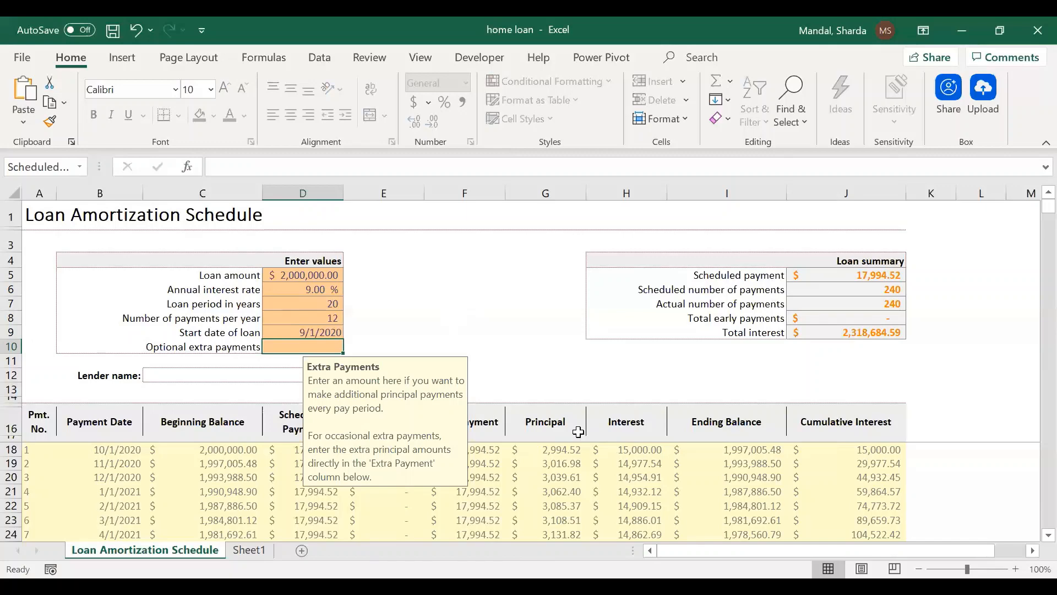
{"action": "key", "text": "ctrl+Page_Down"}
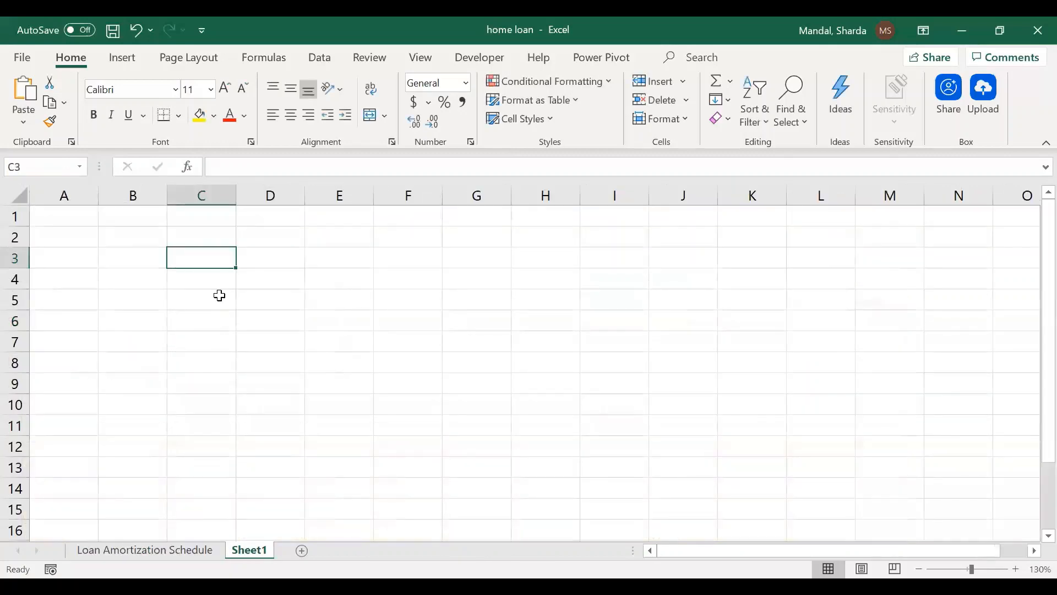
{"action": "type", "text": "231"}
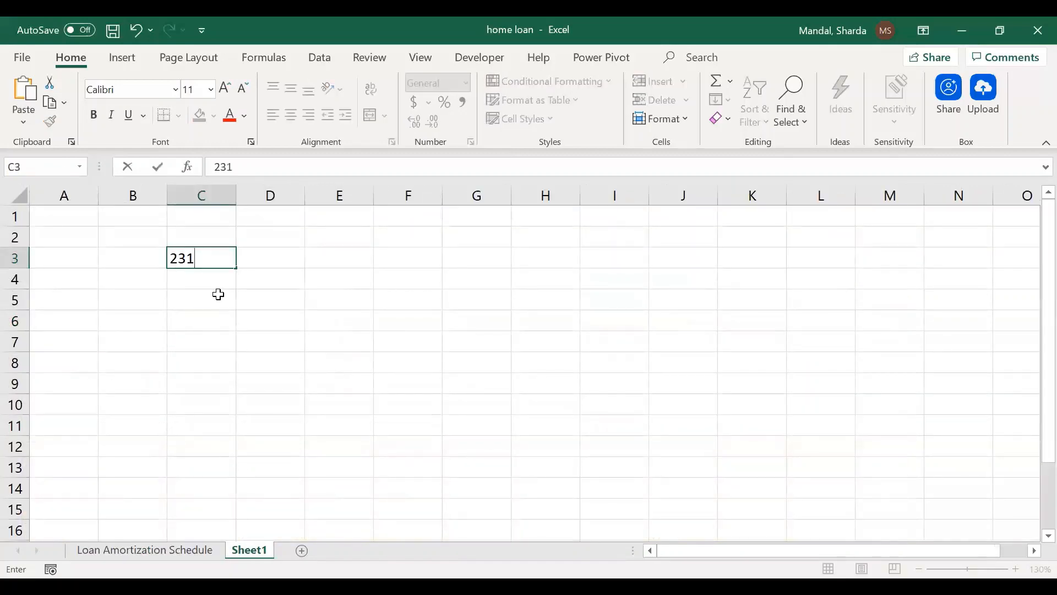
{"action": "type", "text": "8684"}
{"action": "key", "text": "Return"}
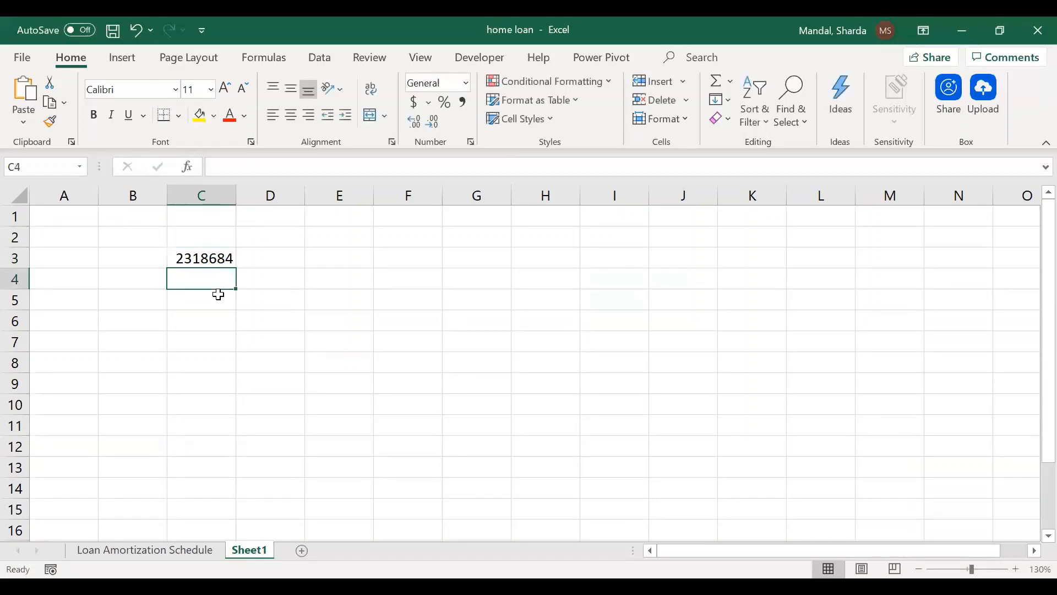
- Set the optional extra payments on the Loan Amortization Schedule sheet to 5000
{"action": "left_click", "coordinate": [204, 549]}
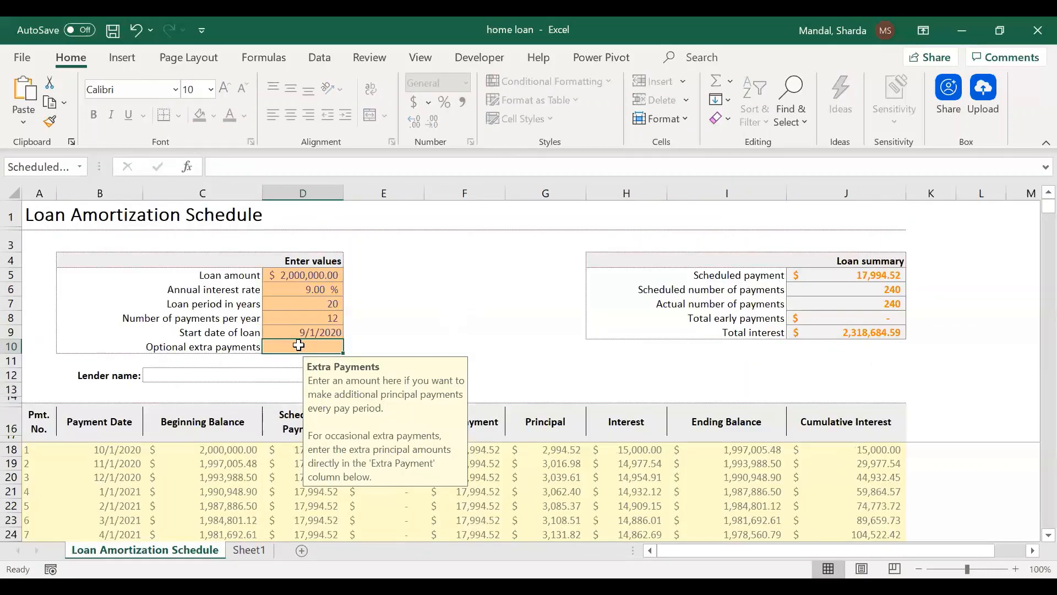
{"action": "type", "text": "5000"}
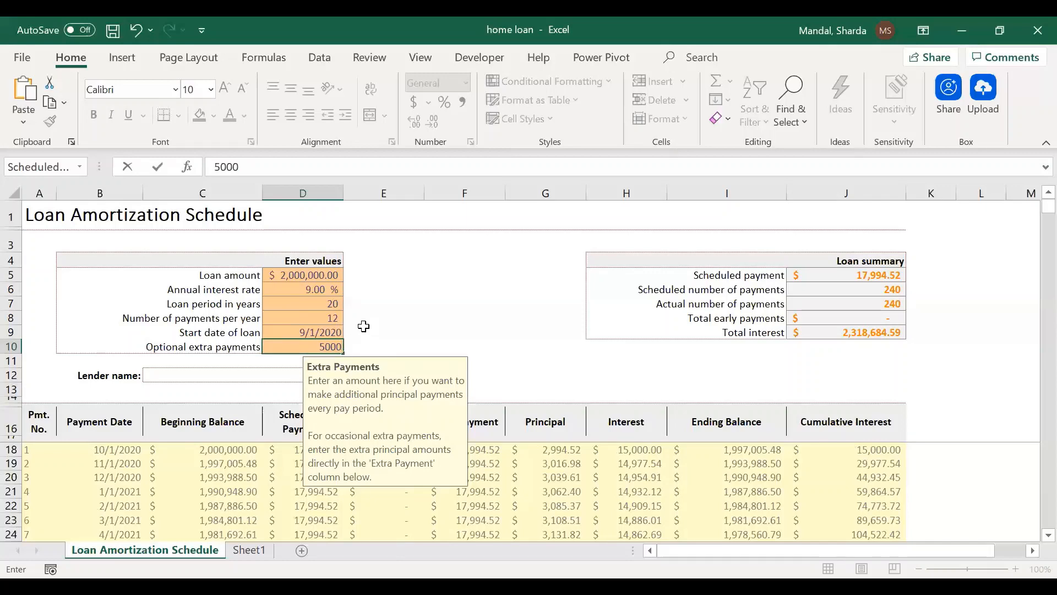
{"action": "key", "text": "Return"}
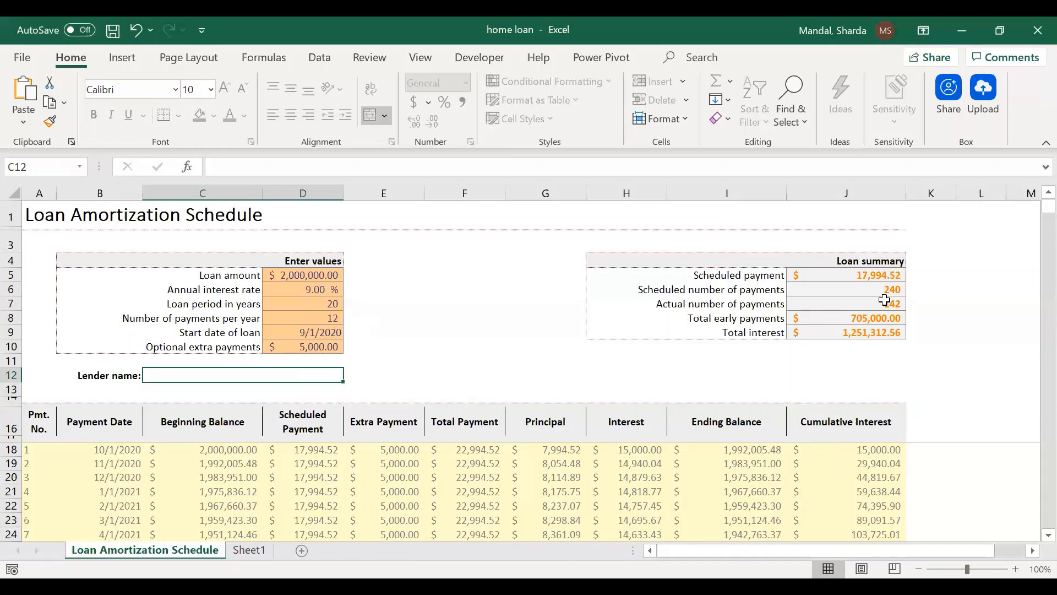
- Enter the actual number of payments, 142, in cell E3 of Sheet1 and convert it to years in E4 with =E3/12
{"action": "left_click", "coordinate": [248, 551]}
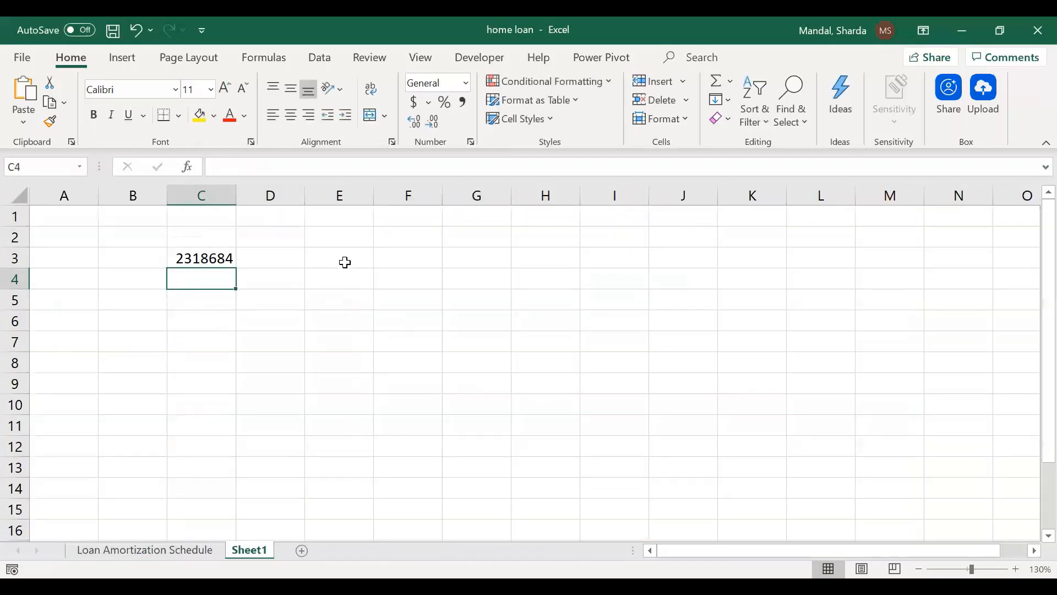
{"action": "left_click", "coordinate": [342, 261]}
{"action": "type", "text": "142"}
{"action": "key", "text": "Return"}
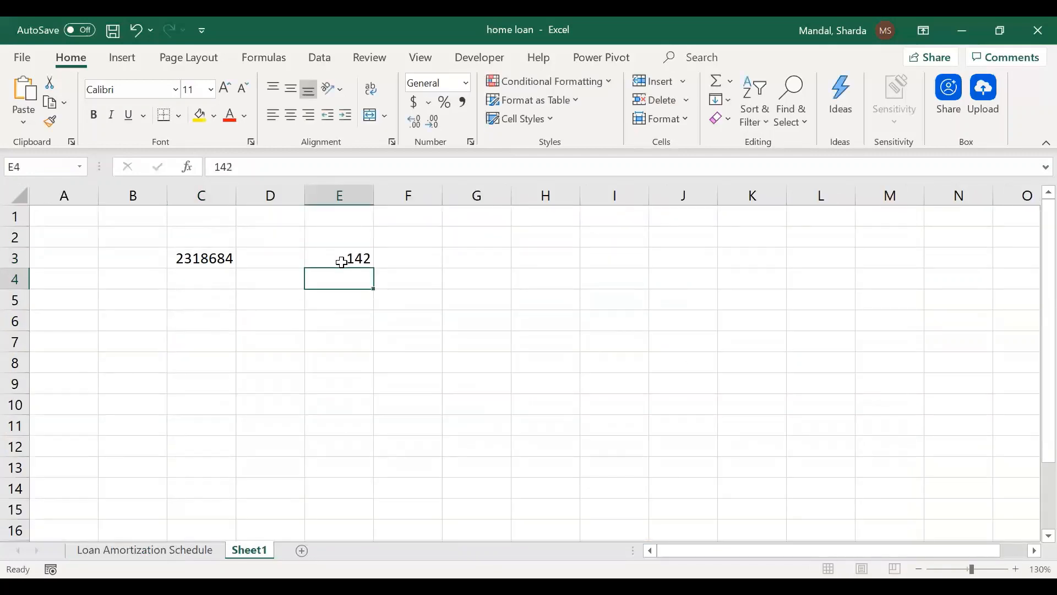
{"action": "type", "text": "="}
{"action": "left_click", "coordinate": [342, 262]}
{"action": "type", "text": "/12"}
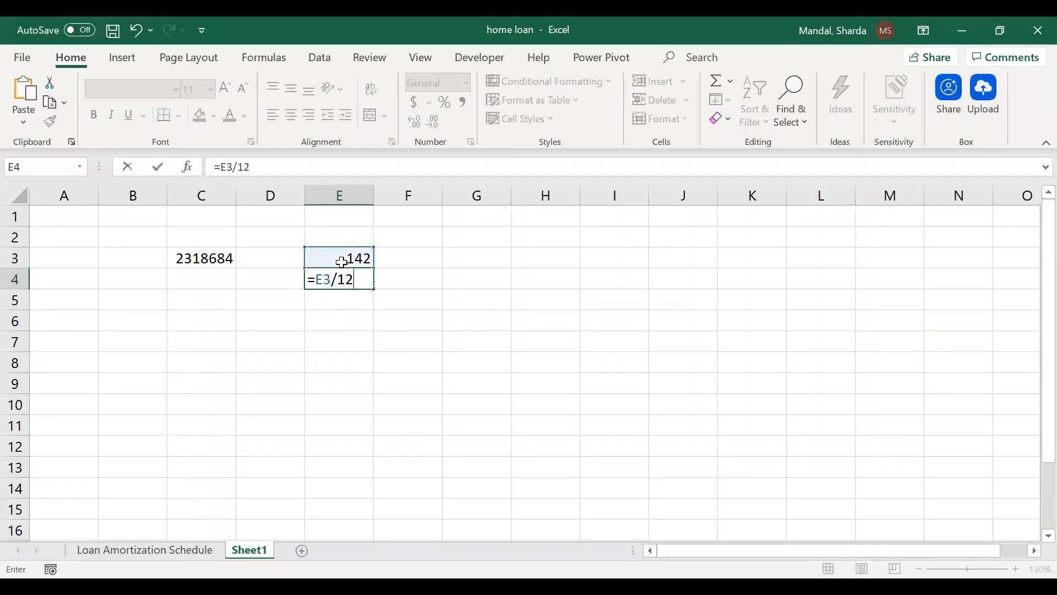
{"action": "key", "text": "Return"}
{"action": "key", "text": "Up"}
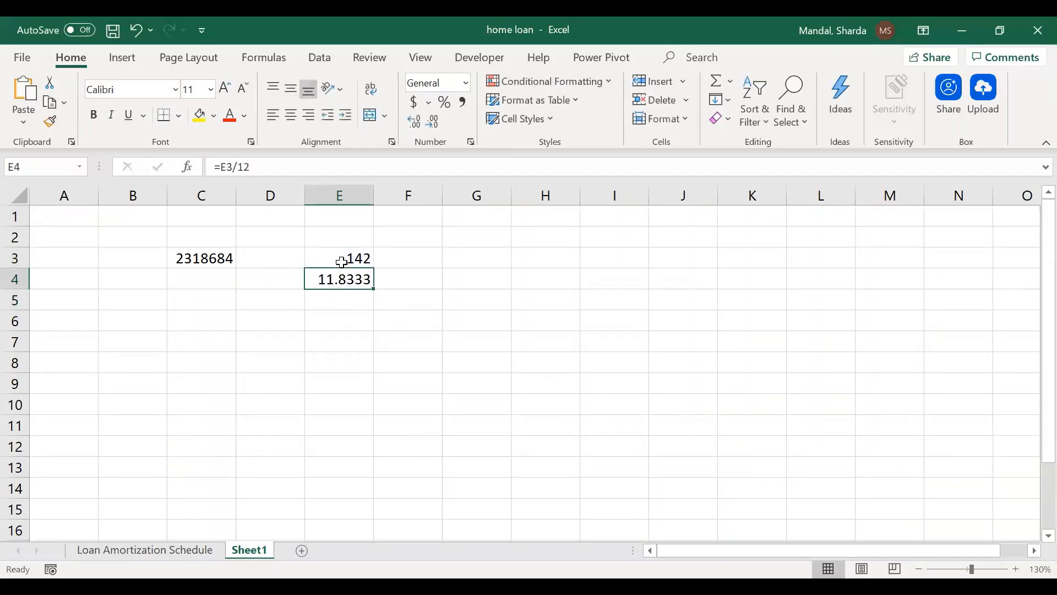
{"action": "left_click", "coordinate": [218, 260]}
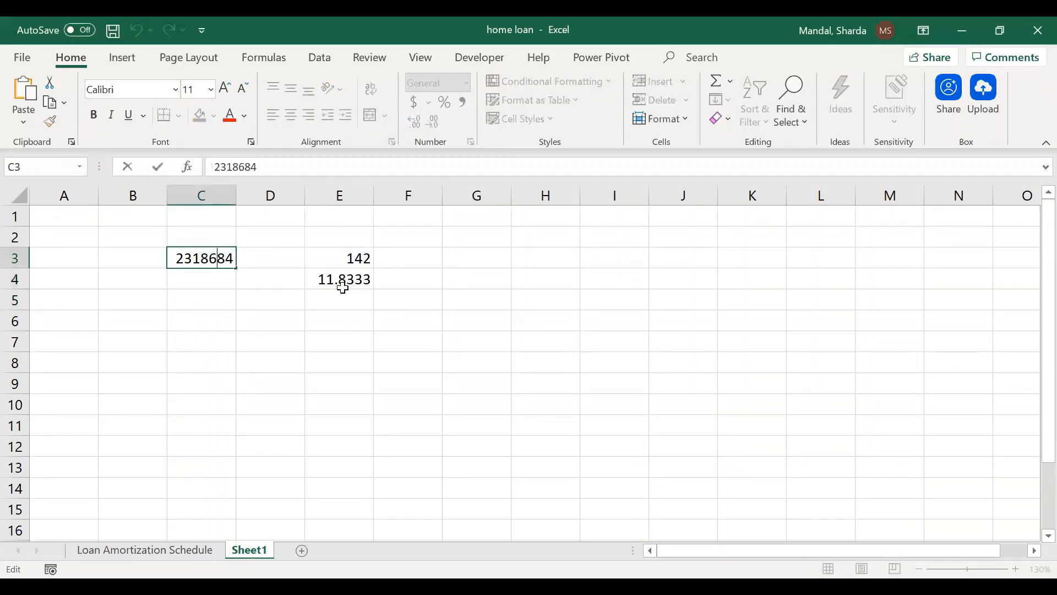
{"action": "left_click", "coordinate": [348, 278]}
- Check the total interest in the loan summary and record it as 1251000 in cell C4 of Sheet1
{"action": "left_click", "coordinate": [144, 549]}
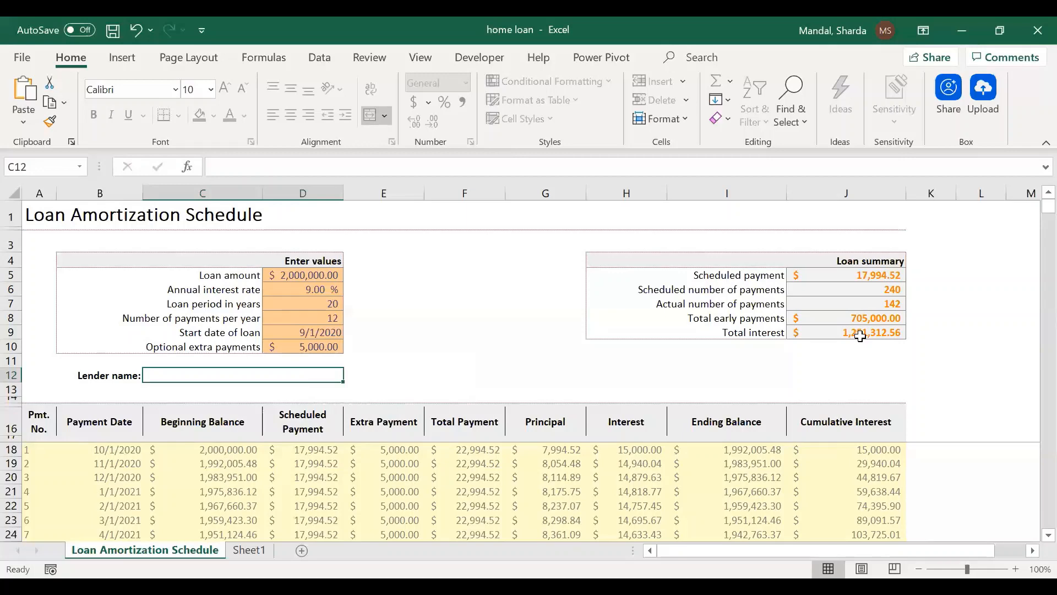
{"action": "left_click", "coordinate": [249, 549]}
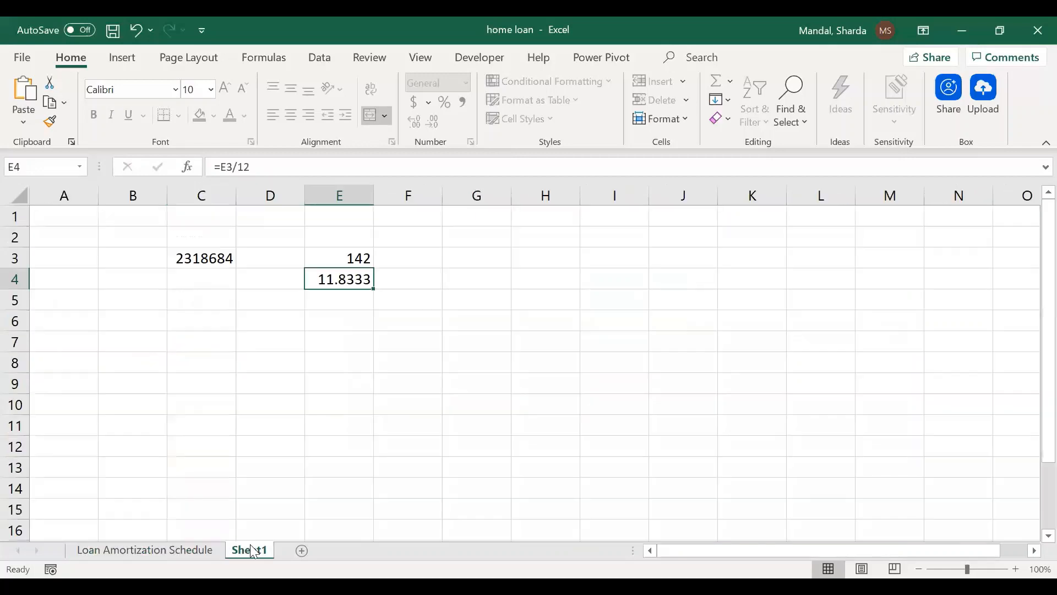
{"action": "left_click", "coordinate": [208, 279]}
{"action": "type", "text": "1251"}
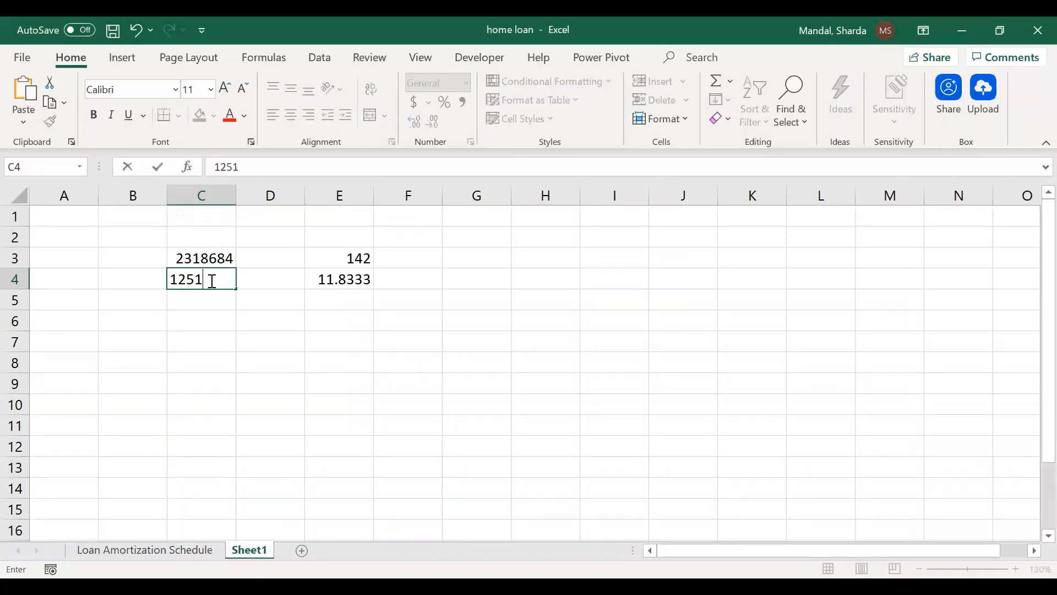
{"action": "type", "text": "000"}
{"action": "key", "text": "Return"}
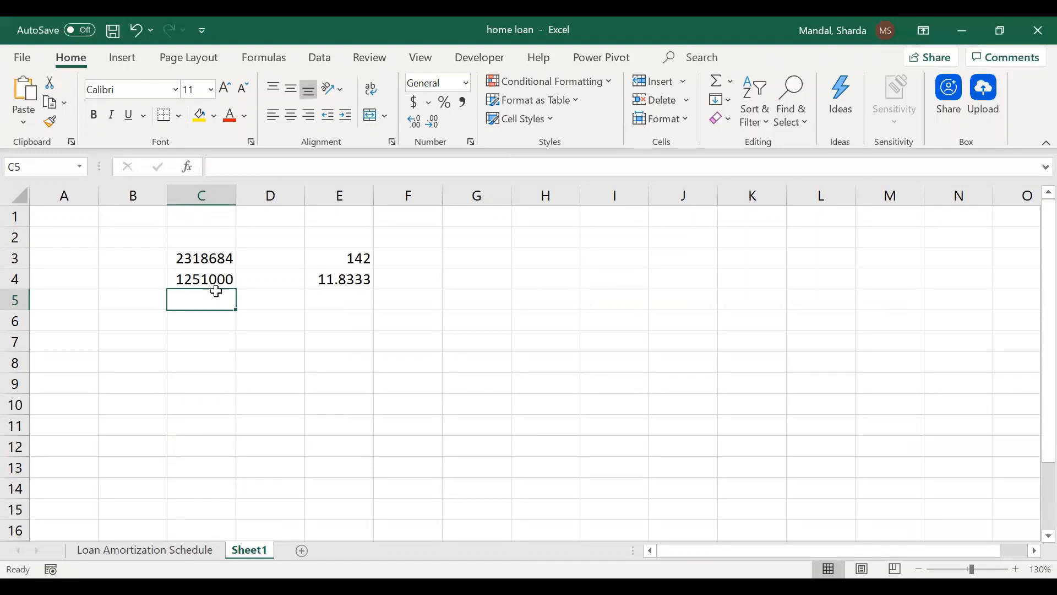
- Compare the two total interest amounts in cells C3 and C4 of Sheet1
{"action": "left_click_drag", "start_coordinate": [211, 259], "coordinate": [213, 284]}
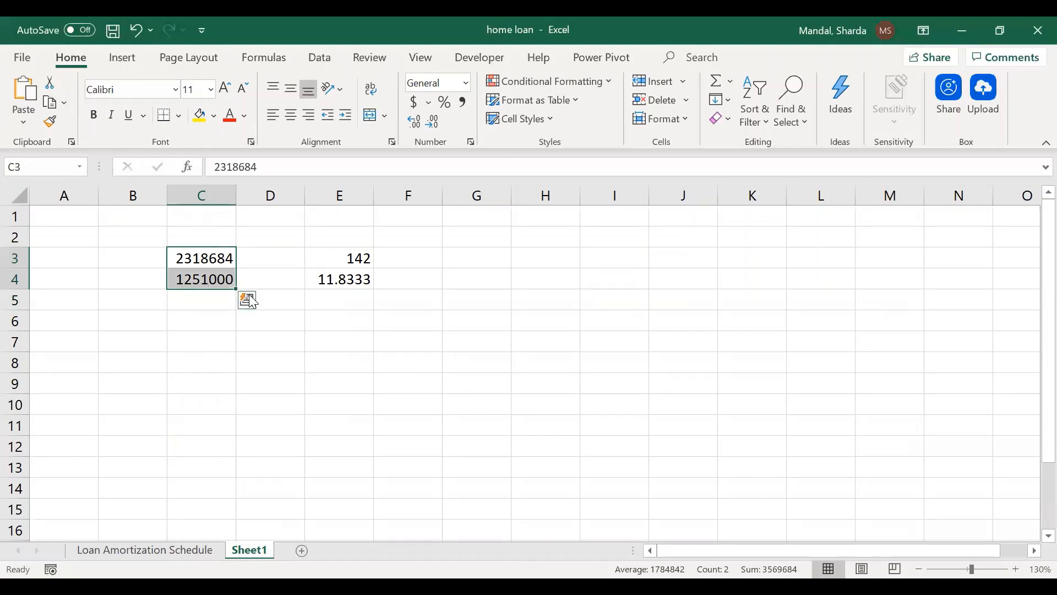
{"action": "left_click", "coordinate": [247, 299]}
{"action": "left_click", "coordinate": [276, 271]}
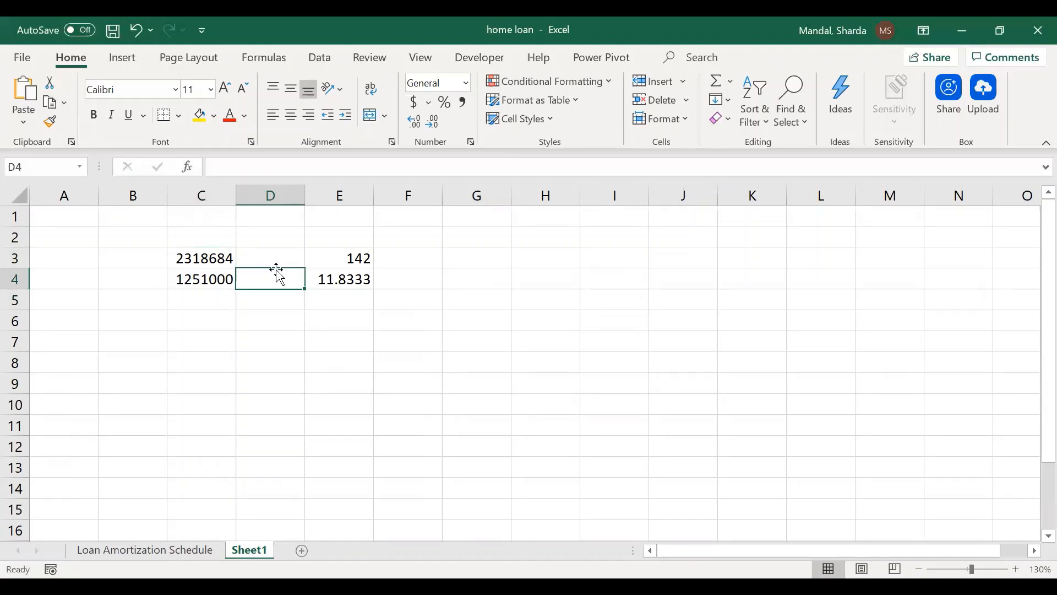
{"action": "left_click_drag", "start_coordinate": [214, 259], "coordinate": [216, 279]}
- Set the optional extra payments on the Loan Amortization Schedule sheet to 8000
{"action": "left_click", "coordinate": [149, 548]}
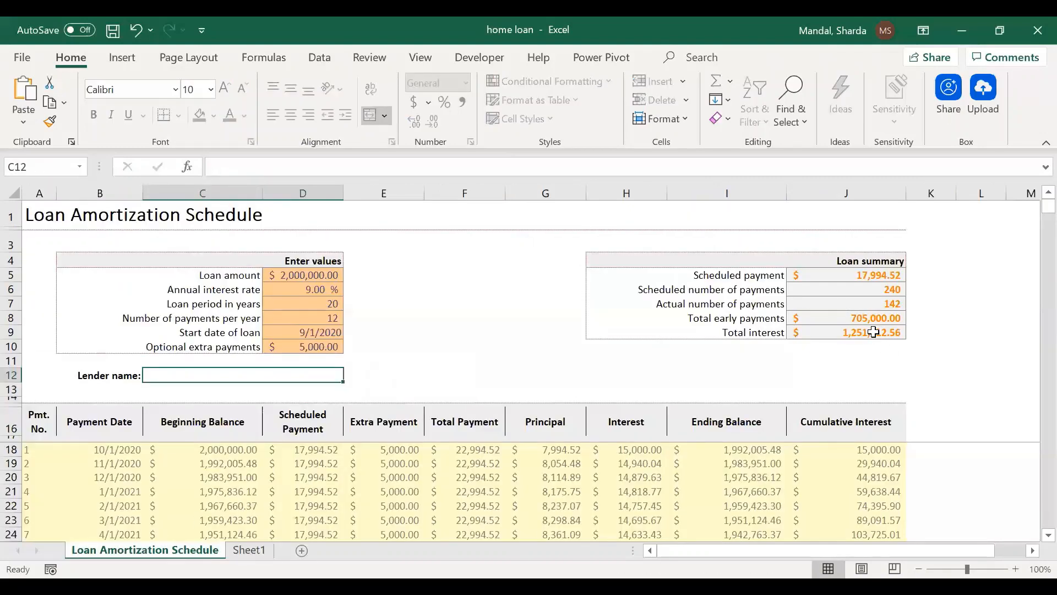
{"action": "left_click", "coordinate": [315, 347]}
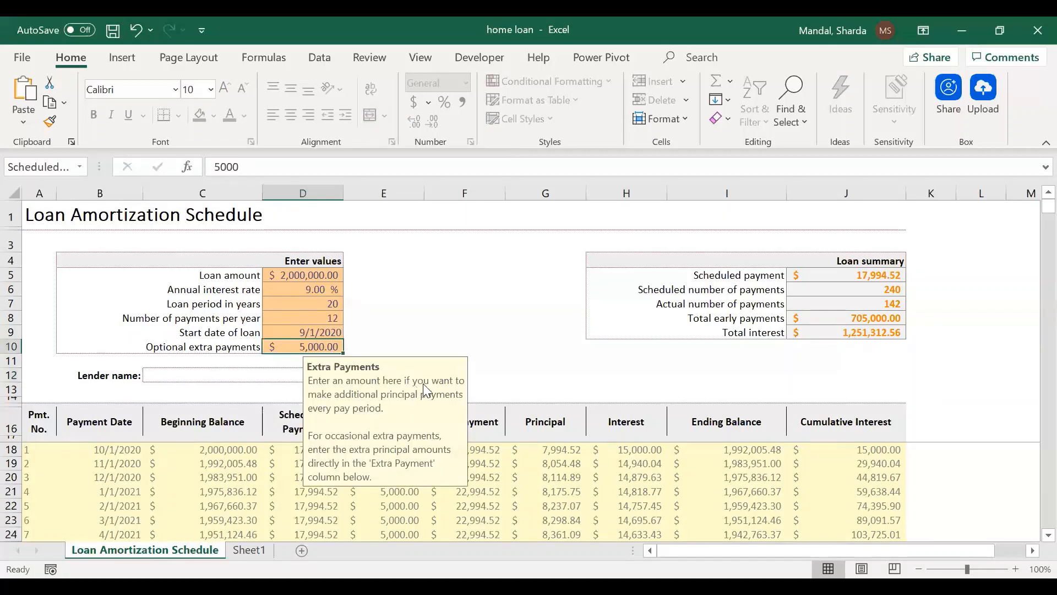
{"action": "type", "text": "8000"}
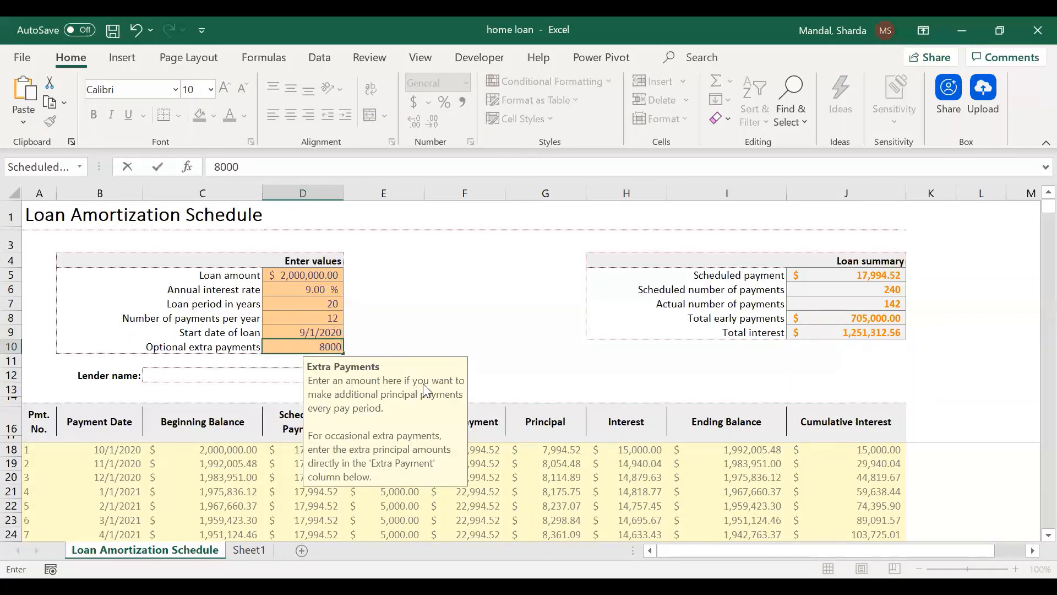
{"action": "key", "text": "Return"}
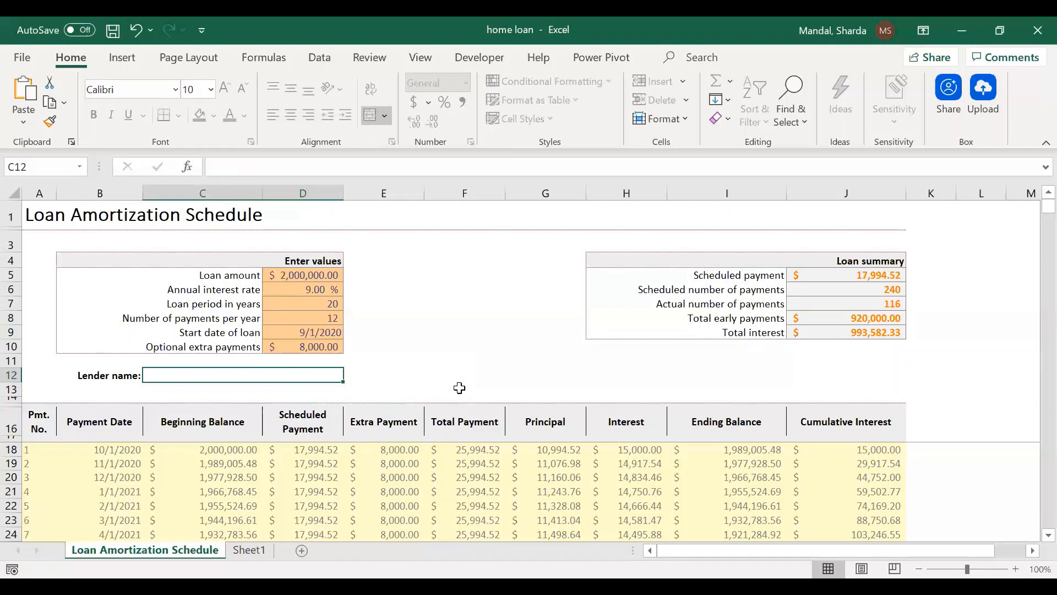
- Set the optional extra payments in the loan values to 17000
{"action": "left_click", "coordinate": [330, 350]}
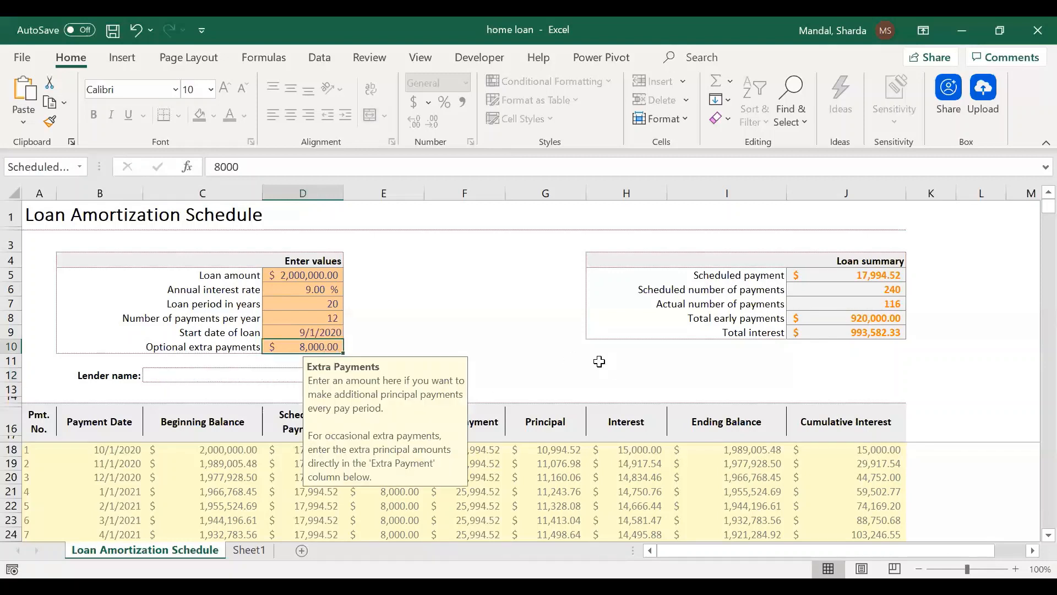
{"action": "type", "text": "40000"}
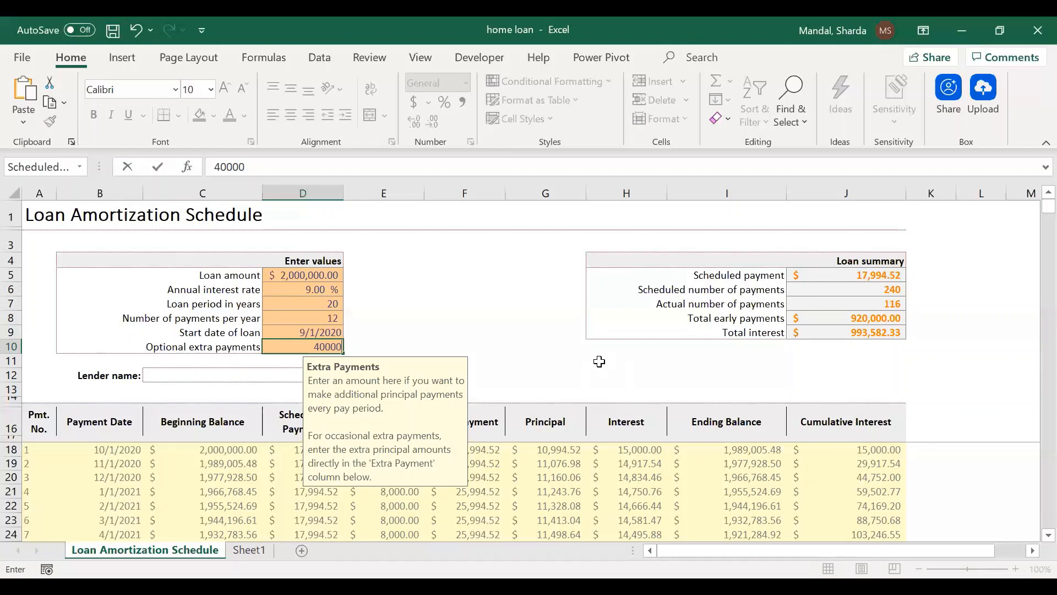
{"action": "key", "text": "Escape"}
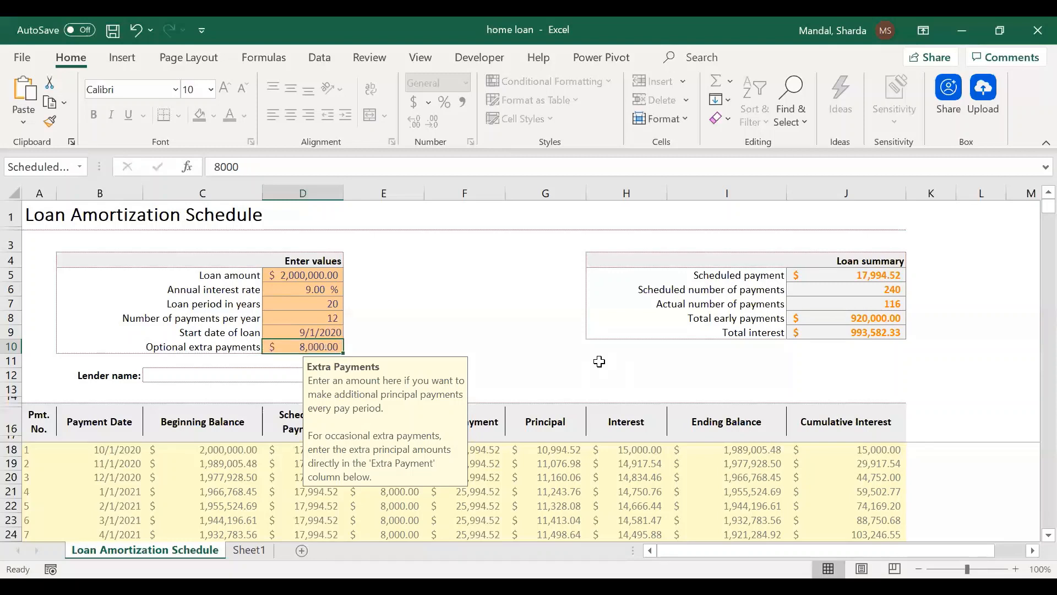
{"action": "type", "text": "17000"}
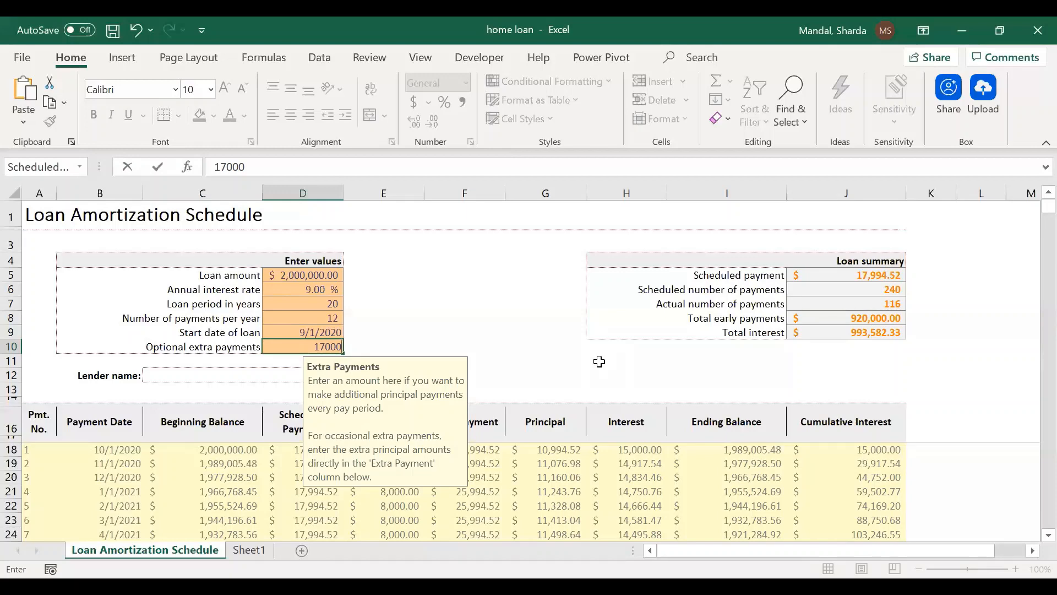
{"action": "key", "text": "Return"}
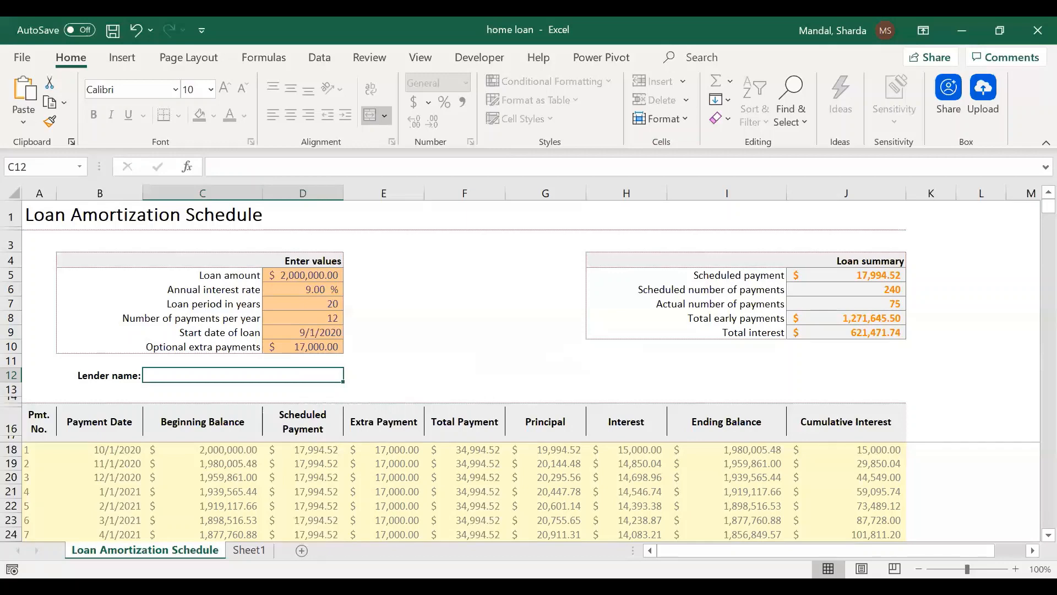
- Insert a new sheet from the Time Card spreadsheet template before the Loan Amortization Schedule sheet
{"action": "right_click", "coordinate": [212, 549]}
{"action": "left_click", "coordinate": [277, 312]}
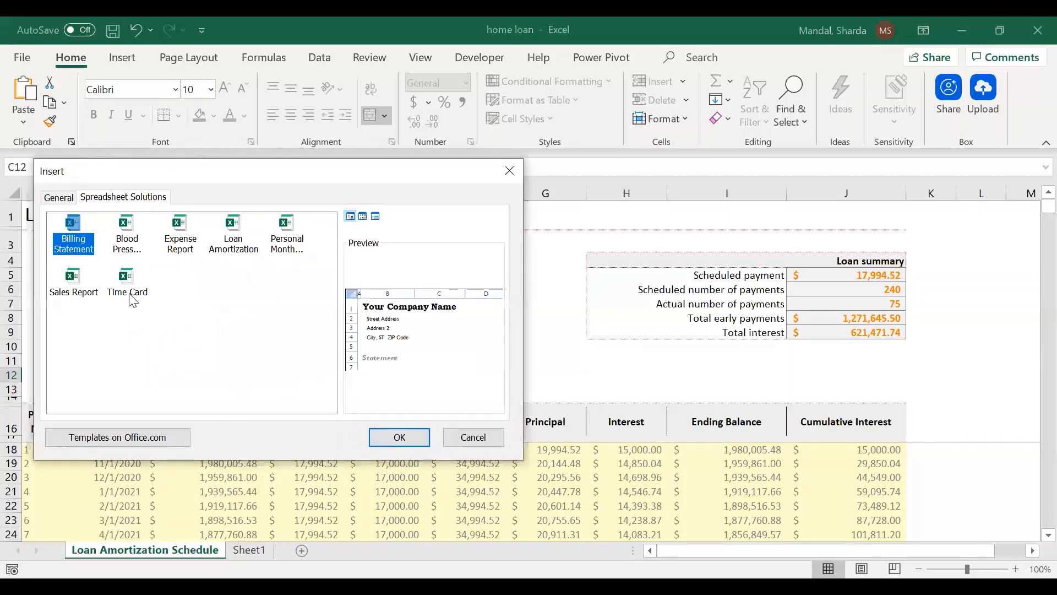
{"action": "left_click", "coordinate": [131, 292]}
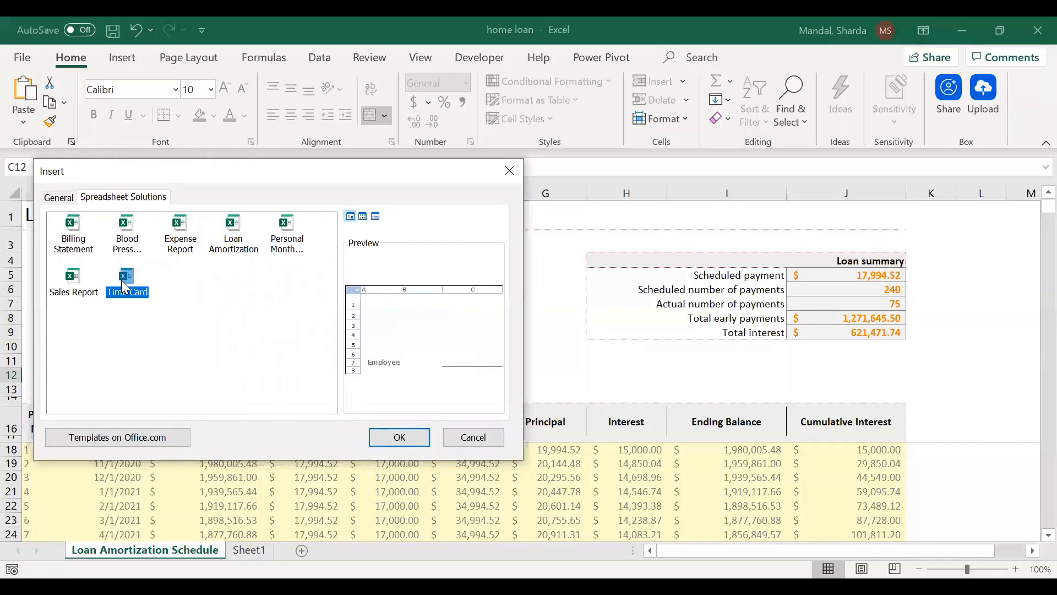
{"action": "left_click", "coordinate": [411, 443]}
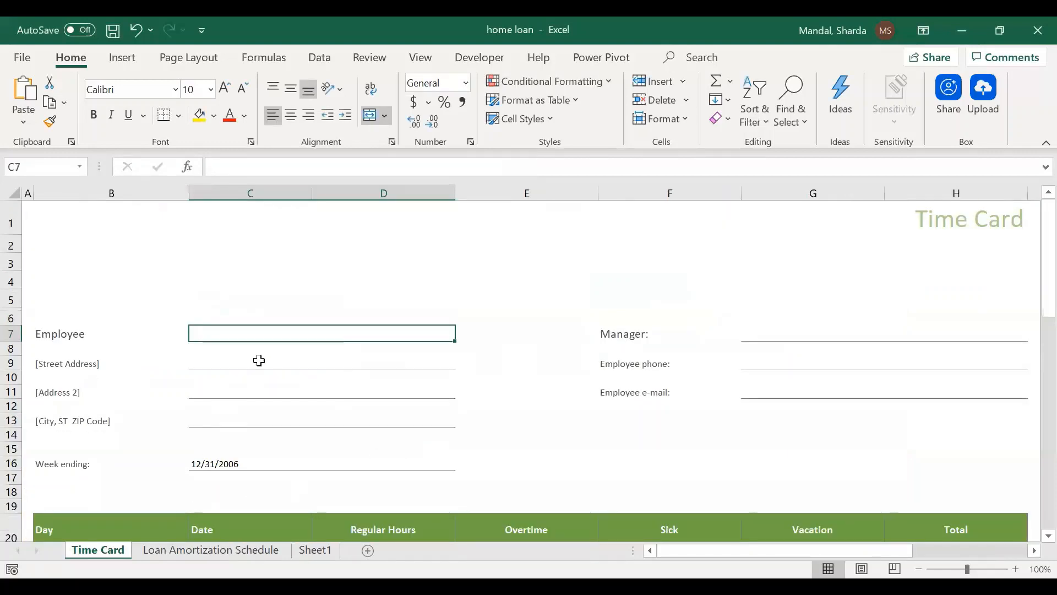
- Enter 2 regular hours for Monday in the hours table of the Time Card sheet
{"action": "scroll", "coordinate": [559, 413], "scroll_direction": "down", "scroll_amount": 3}
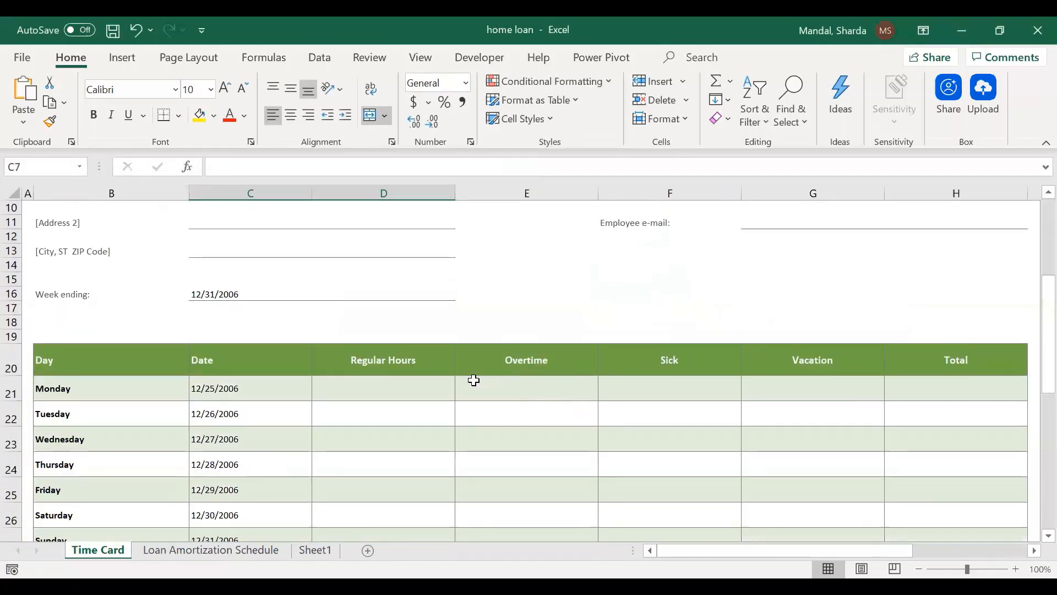
{"action": "left_click", "coordinate": [373, 384]}
{"action": "scroll", "coordinate": [374, 384], "scroll_direction": "down", "scroll_amount": 2}
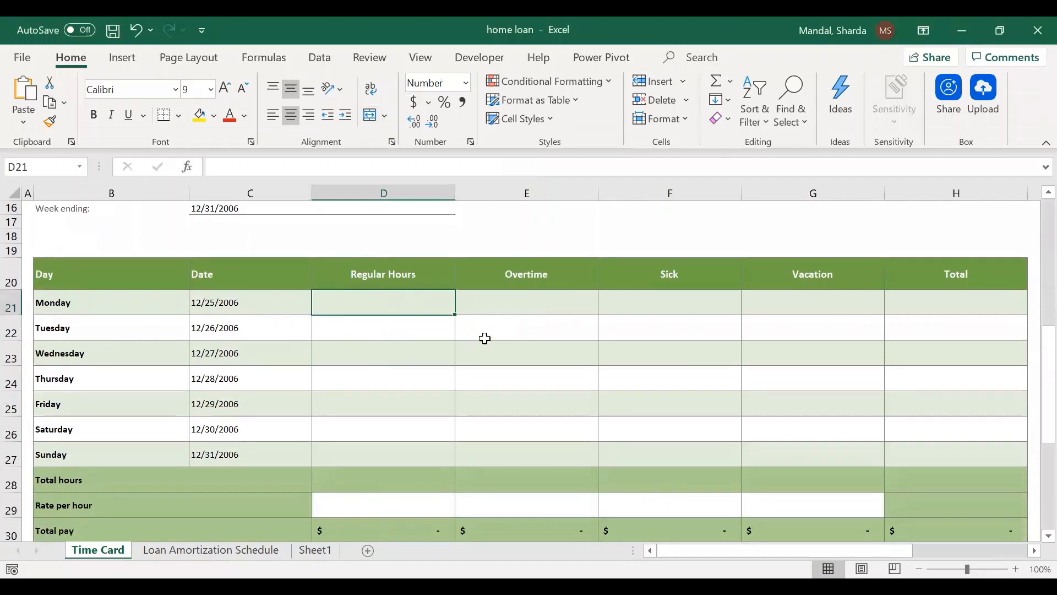
{"action": "left_click", "coordinate": [505, 307]}
{"action": "left_click", "coordinate": [659, 307]}
{"action": "left_click", "coordinate": [842, 283]}
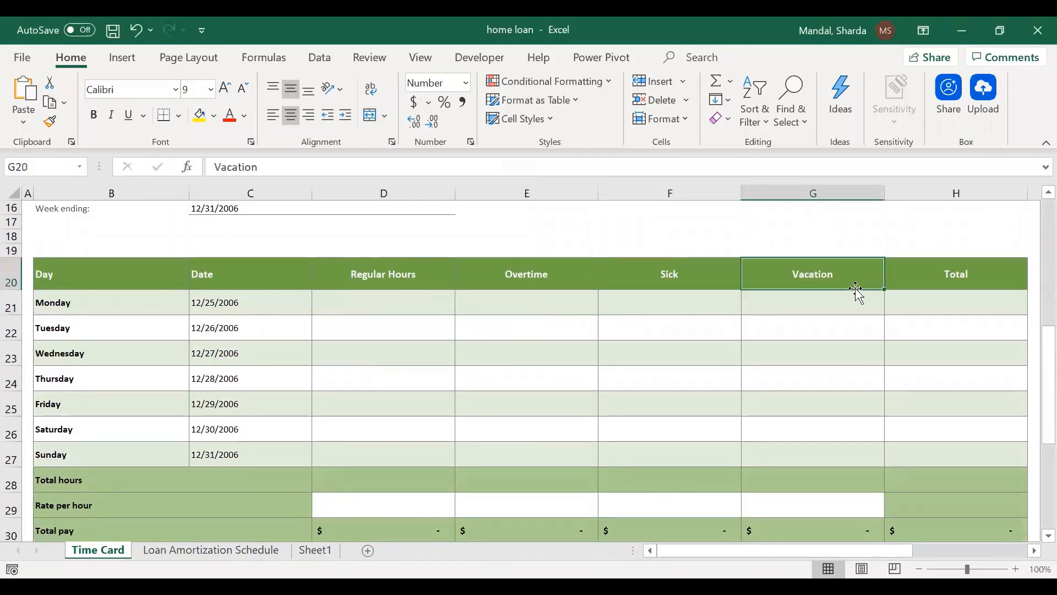
{"action": "left_click", "coordinate": [415, 301]}
{"action": "type", "text": "2"}
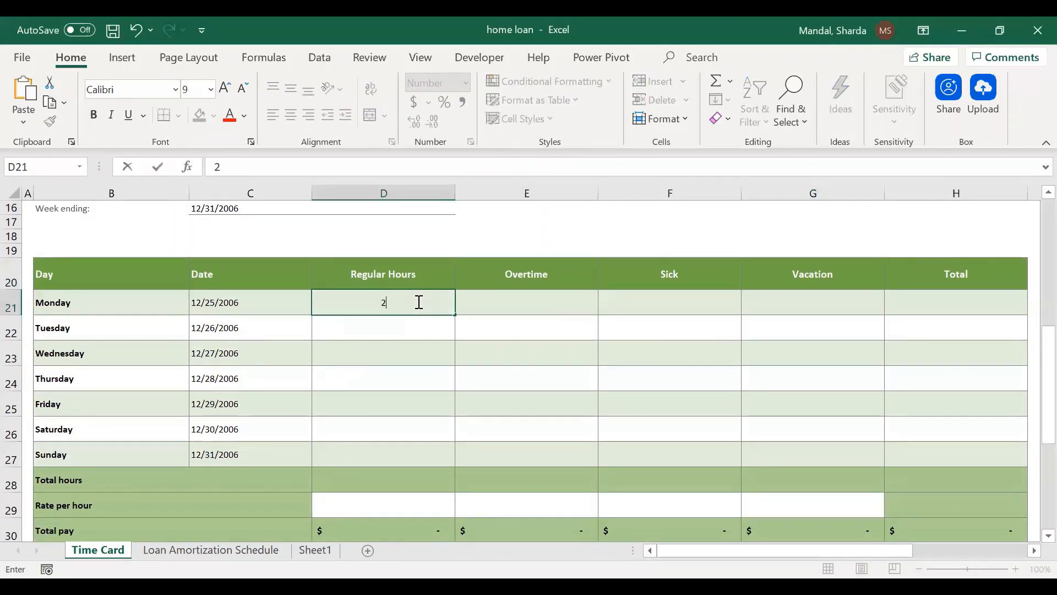
{"action": "left_click", "coordinate": [473, 393]}
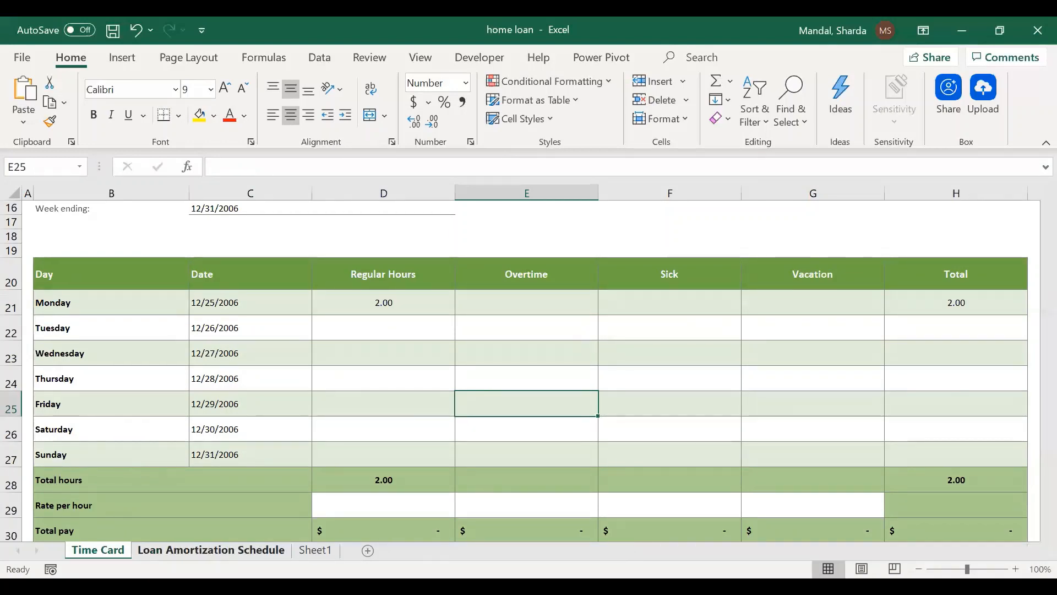
- Review the entered loan values, the annual interest rate and the payment rows on the Loan Amortization Schedule sheet
{"action": "left_click", "coordinate": [210, 550]}
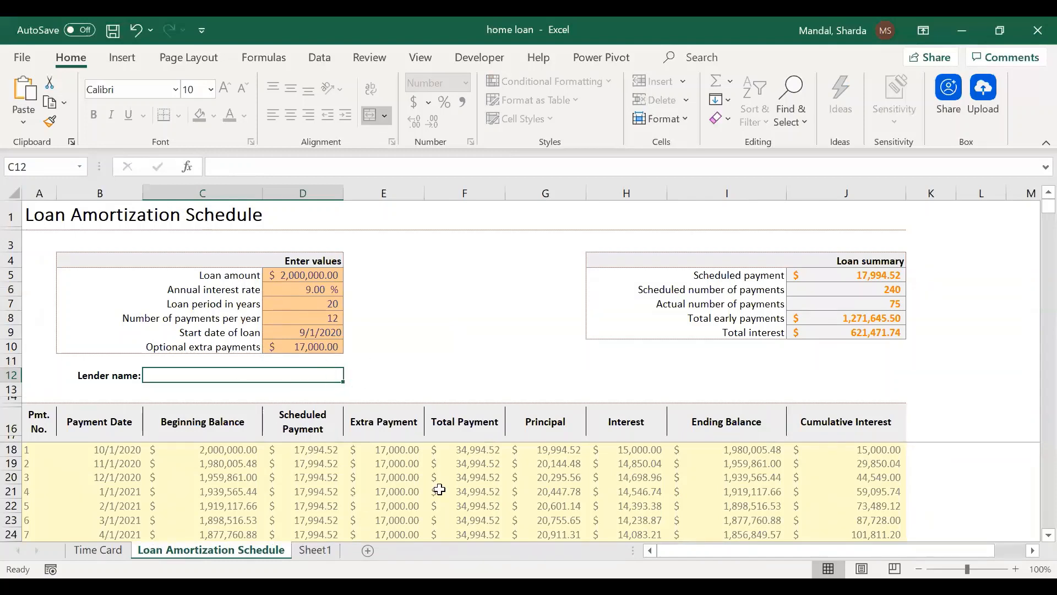
{"action": "left_click_drag", "start_coordinate": [308, 281], "coordinate": [337, 334]}
{"action": "scroll", "coordinate": [587, 474], "scroll_direction": "down", "scroll_amount": 9}
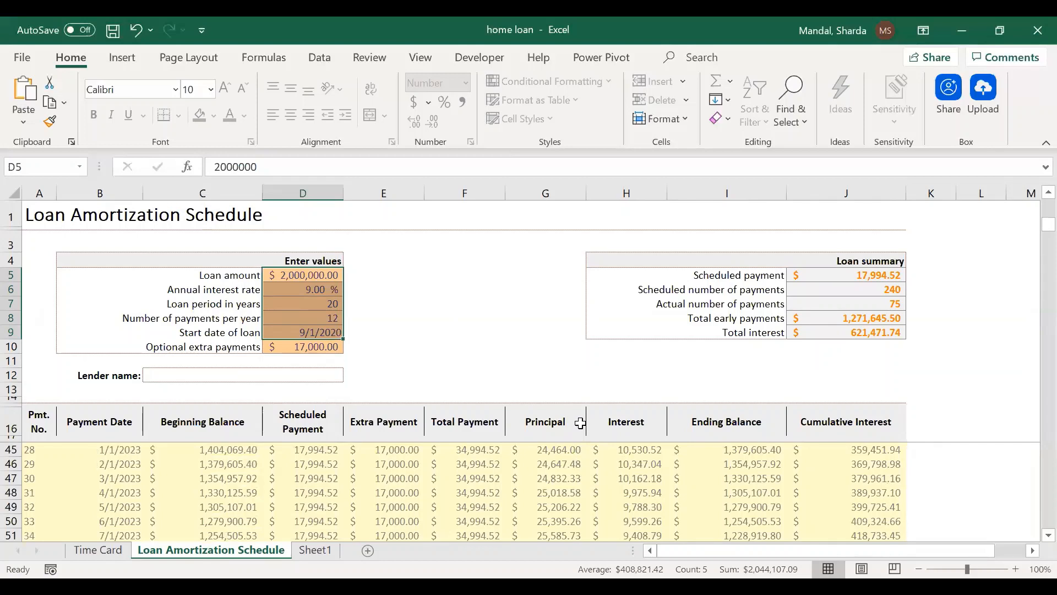
{"action": "left_click", "coordinate": [322, 290]}
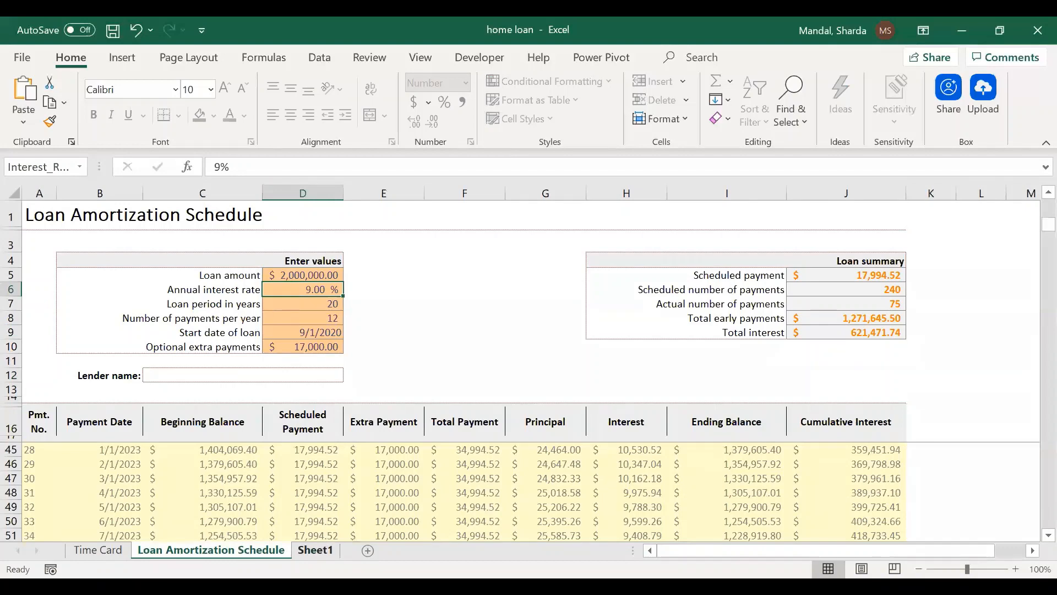
- From Sheet1, look through the general and spreadsheet solution templates, preview Loan Amortization, and leave without inserting a sheet
{"action": "left_click", "coordinate": [324, 549]}
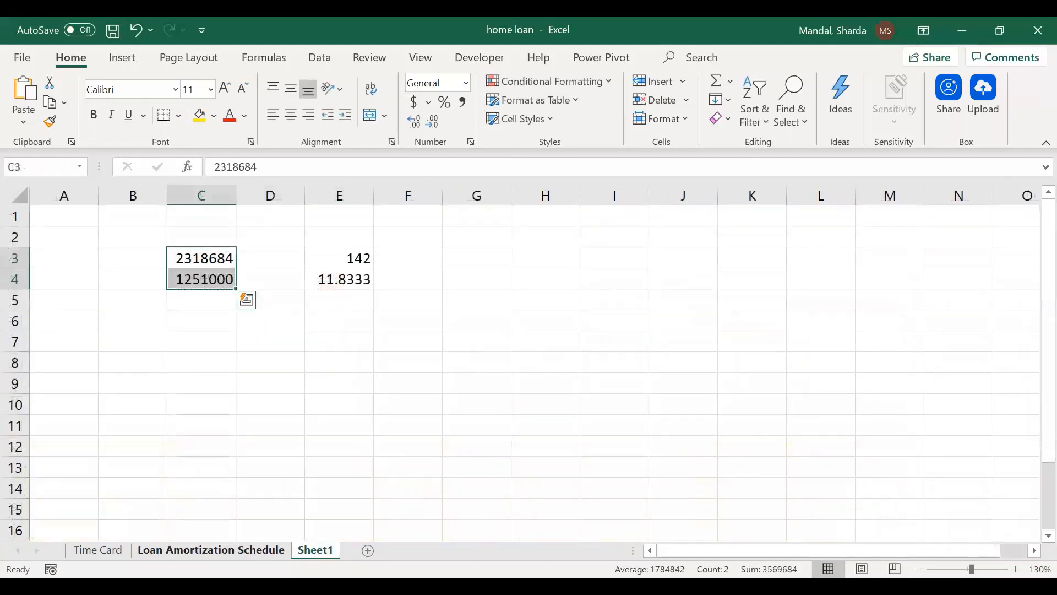
{"action": "right_click", "coordinate": [316, 549]}
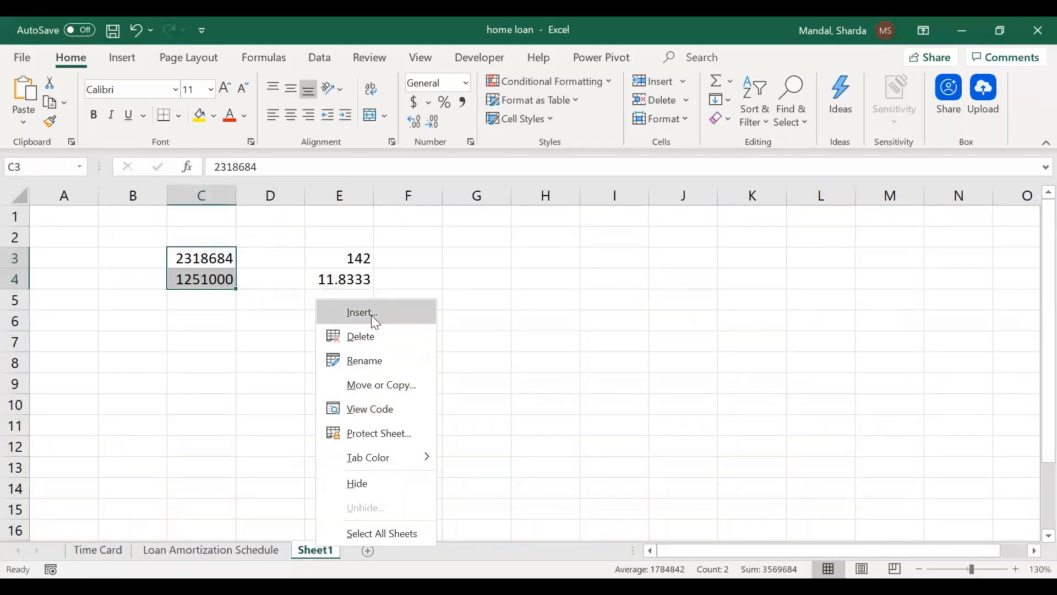
{"action": "left_click", "coordinate": [372, 314]}
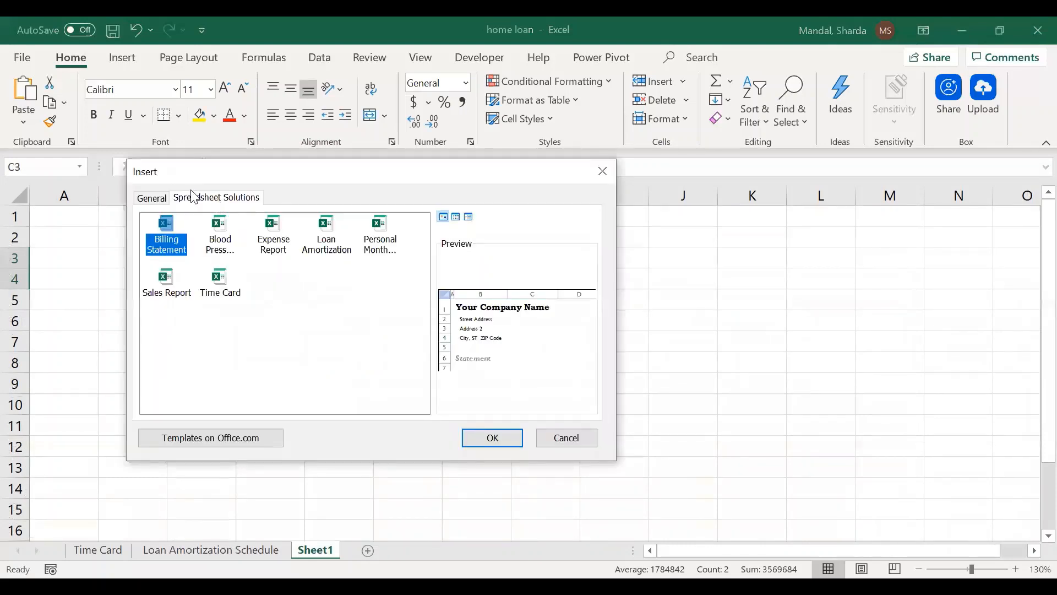
{"action": "left_click", "coordinate": [150, 198]}
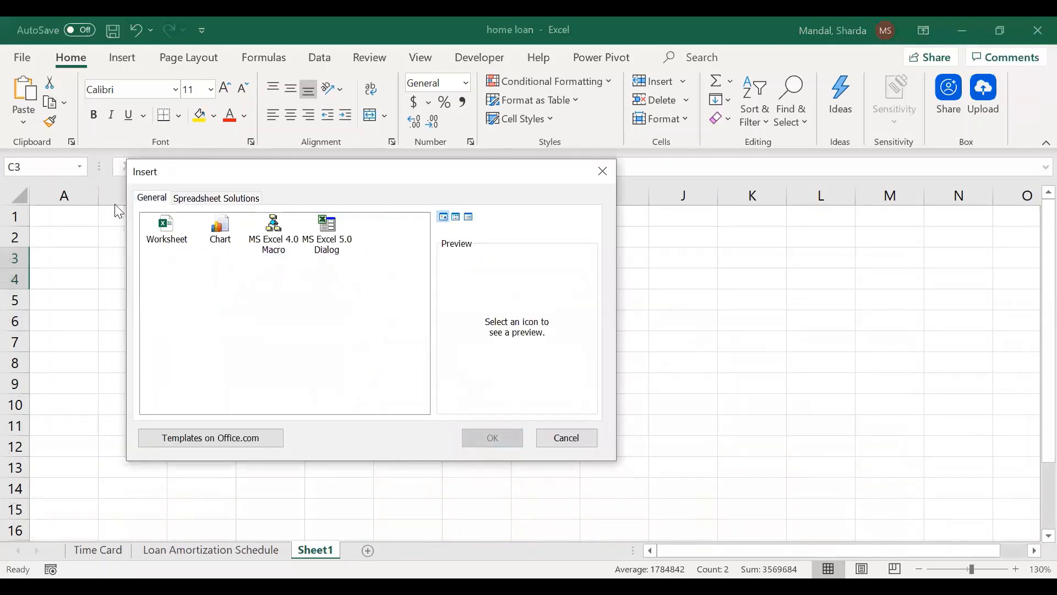
{"action": "left_click", "coordinate": [209, 201]}
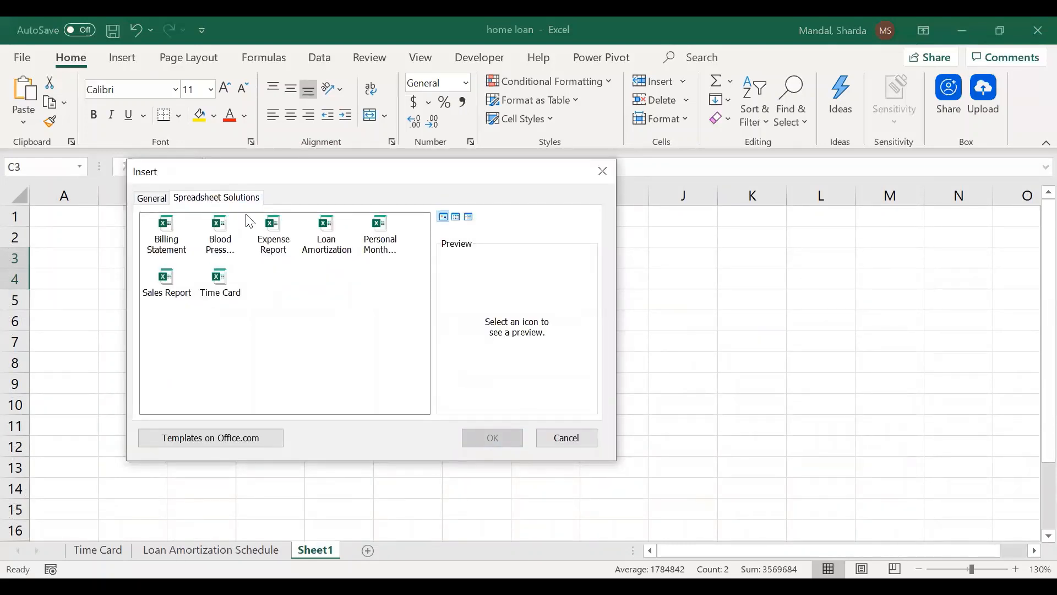
{"action": "left_click", "coordinate": [329, 261]}
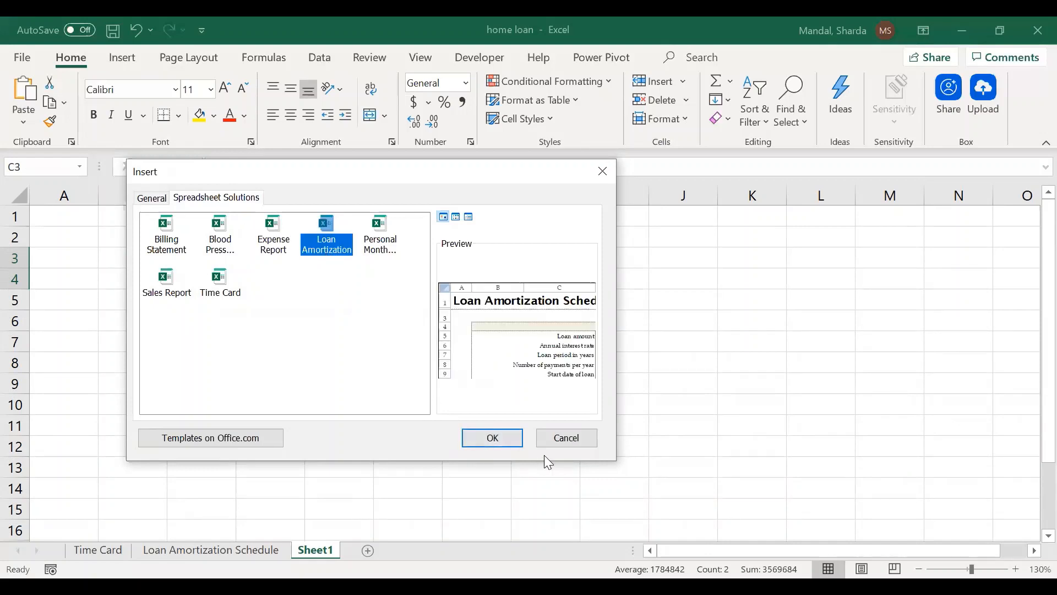
{"action": "left_click", "coordinate": [567, 438]}
{"action": "left_click", "coordinate": [506, 407]}
{"action": "left_click_drag", "start_coordinate": [203, 237], "coordinate": [387, 321]}
{"action": "left_click", "coordinate": [378, 316]}
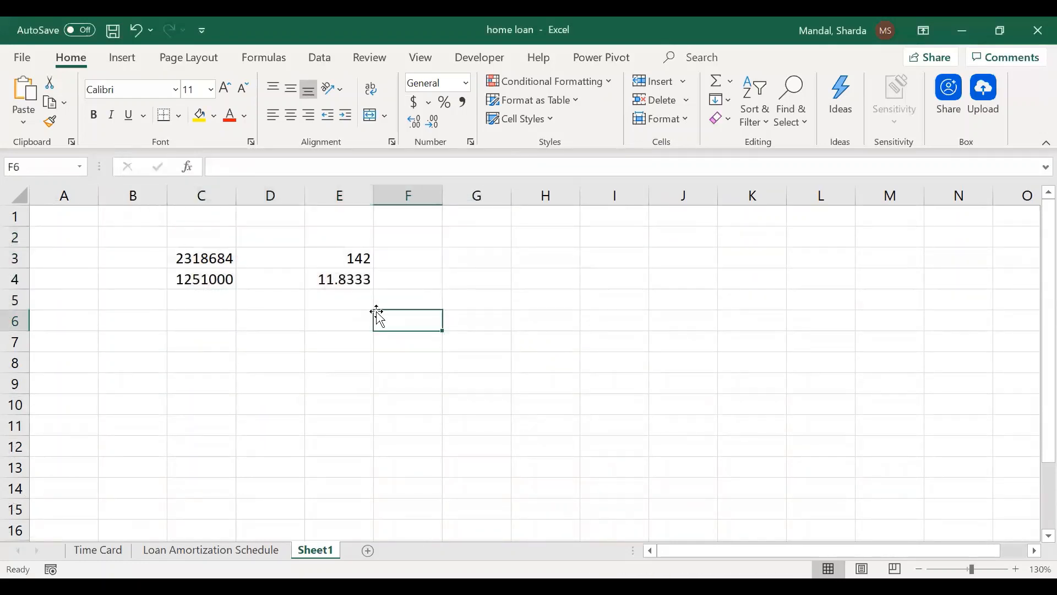
{"action": "left_click_drag", "start_coordinate": [458, 376], "coordinate": [457, 370]}
{"action": "key", "text": "BackSpace"}
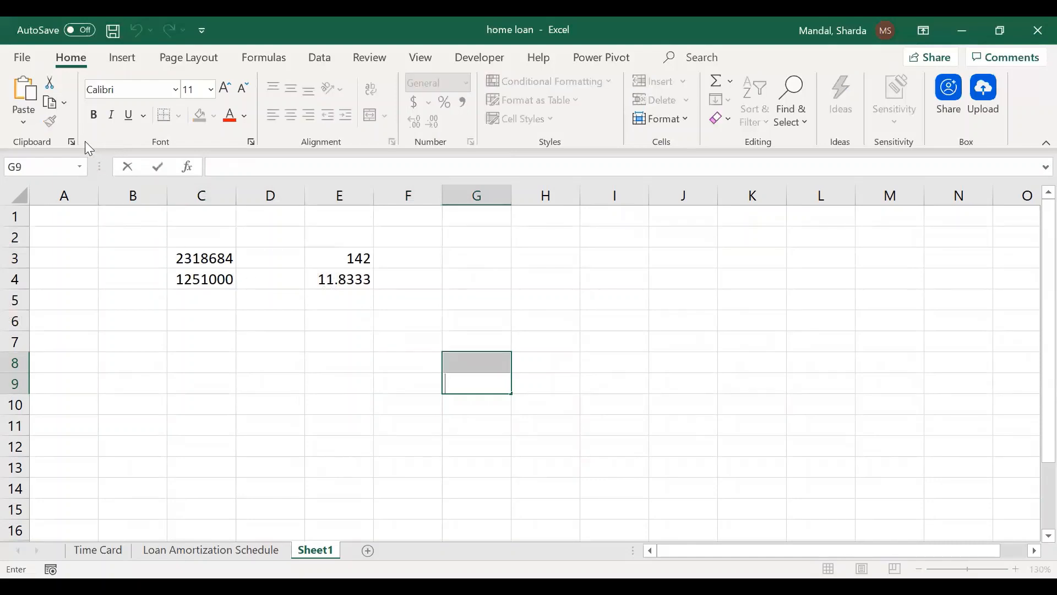
{"action": "key", "text": "Escape"}
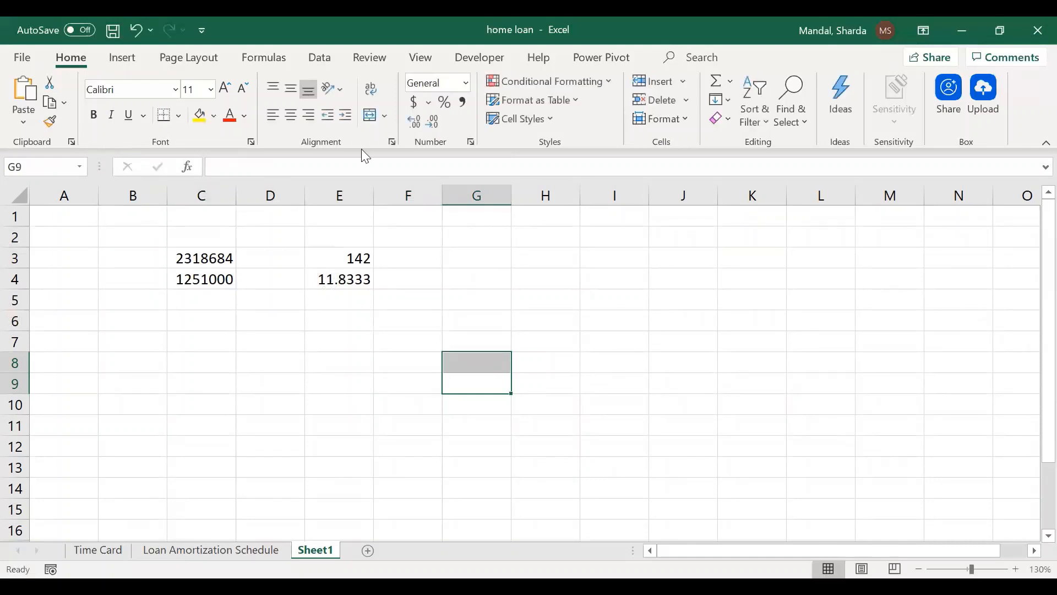
- Display the Power Pivot commands and examine the recorded values in C3:E4 of Sheet1
{"action": "left_click", "coordinate": [599, 58]}
{"action": "left_click", "coordinate": [488, 274]}
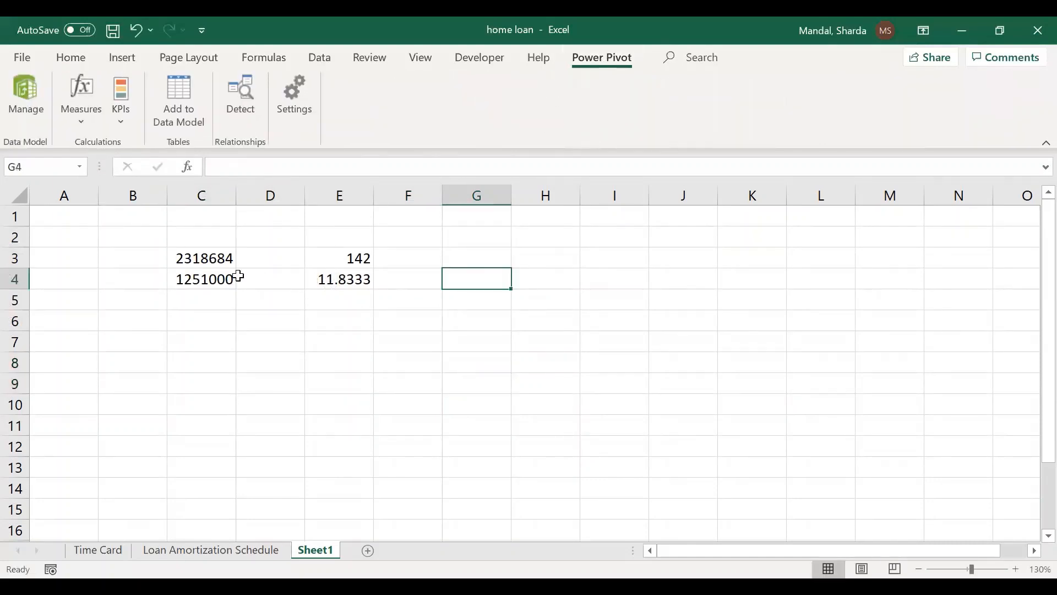
{"action": "left_click_drag", "start_coordinate": [191, 256], "coordinate": [377, 287]}
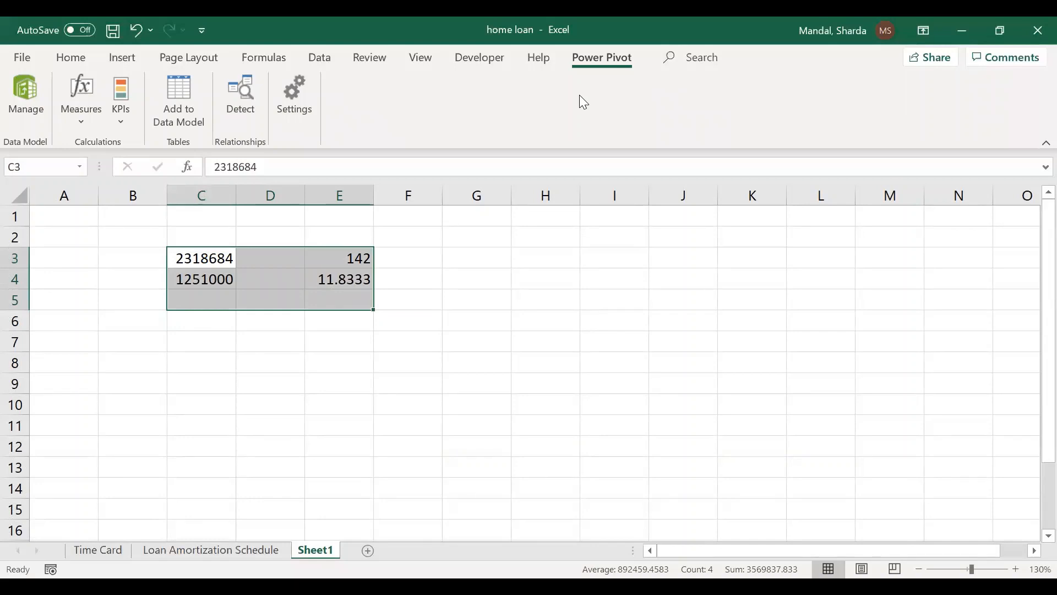
{"action": "left_click", "coordinate": [491, 269]}
{"action": "left_click_drag", "start_coordinate": [212, 257], "coordinate": [368, 300]}
{"action": "left_click", "coordinate": [257, 443]}
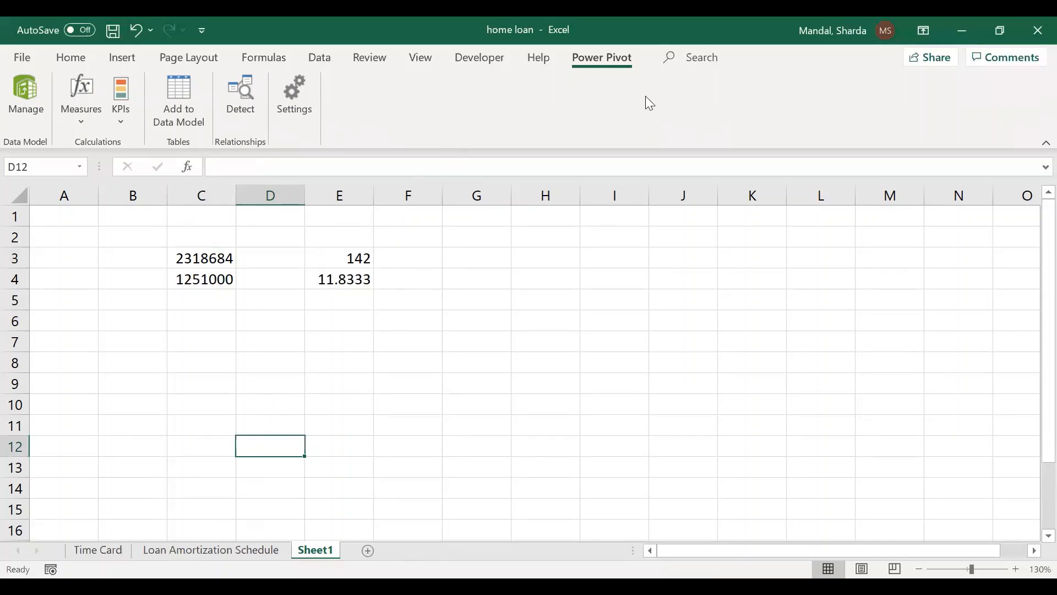
{"action": "left_click", "coordinate": [466, 325]}
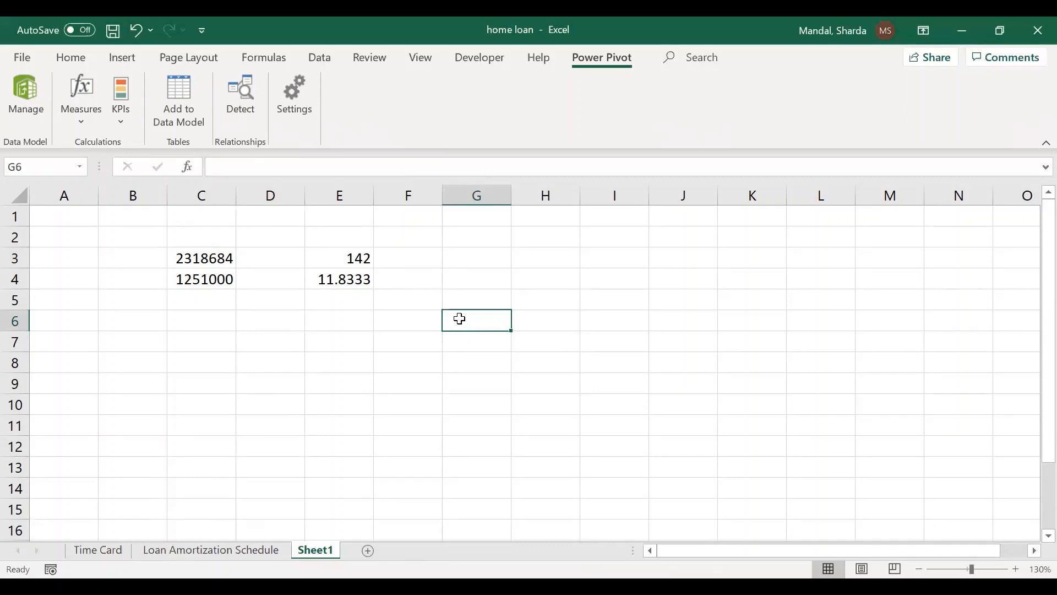
{"action": "left_click", "coordinate": [340, 315]}
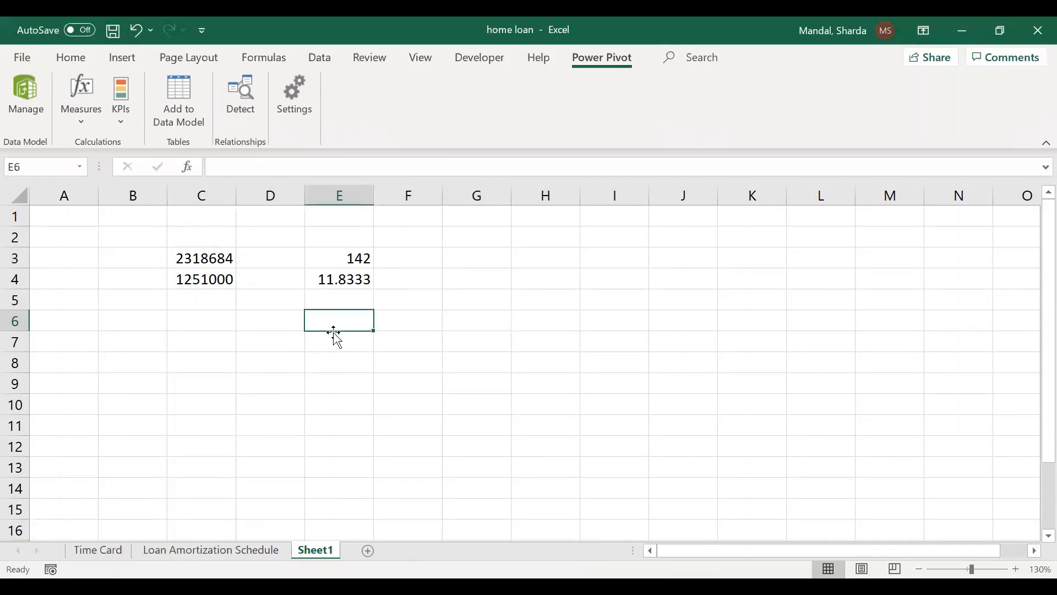
{"action": "left_click_drag", "start_coordinate": [224, 258], "coordinate": [349, 275]}
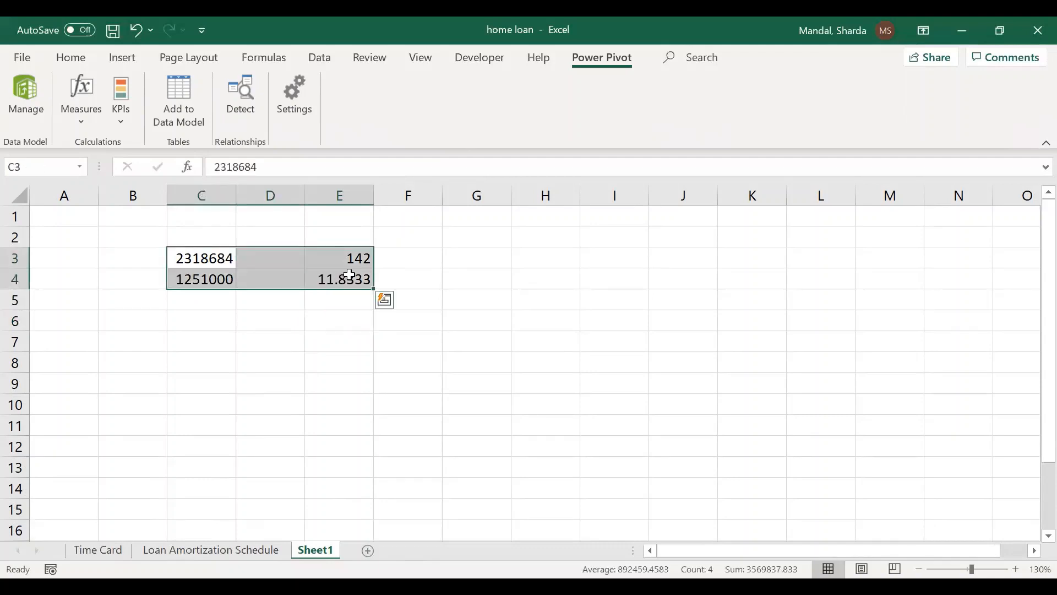
{"action": "left_click", "coordinate": [357, 274]}
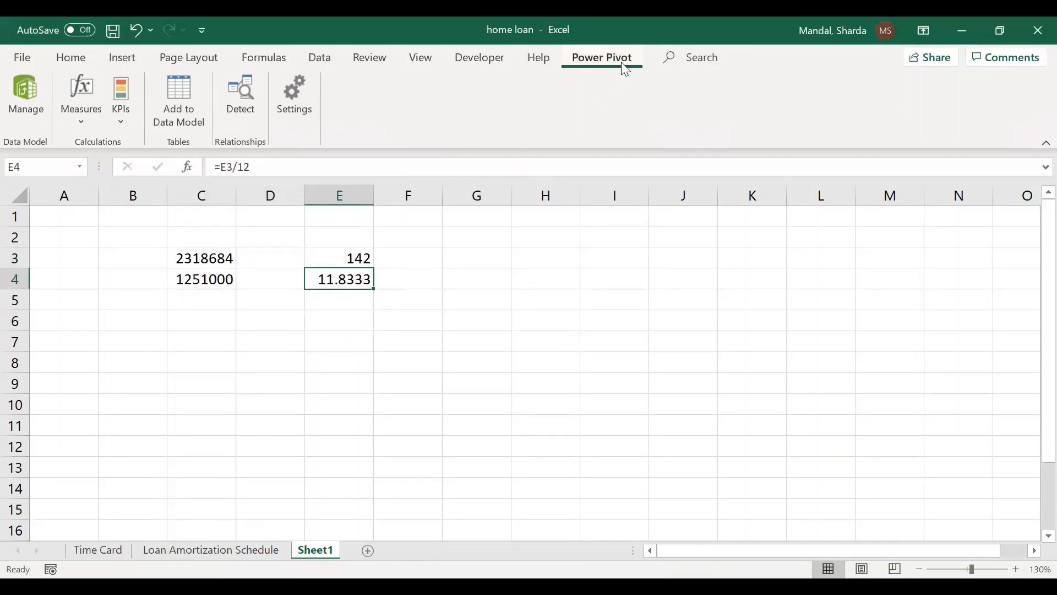
- Check the last worksheet row in column A of Sheet1 and return to the first row
{"action": "left_click_drag", "start_coordinate": [330, 425], "coordinate": [325, 406]}
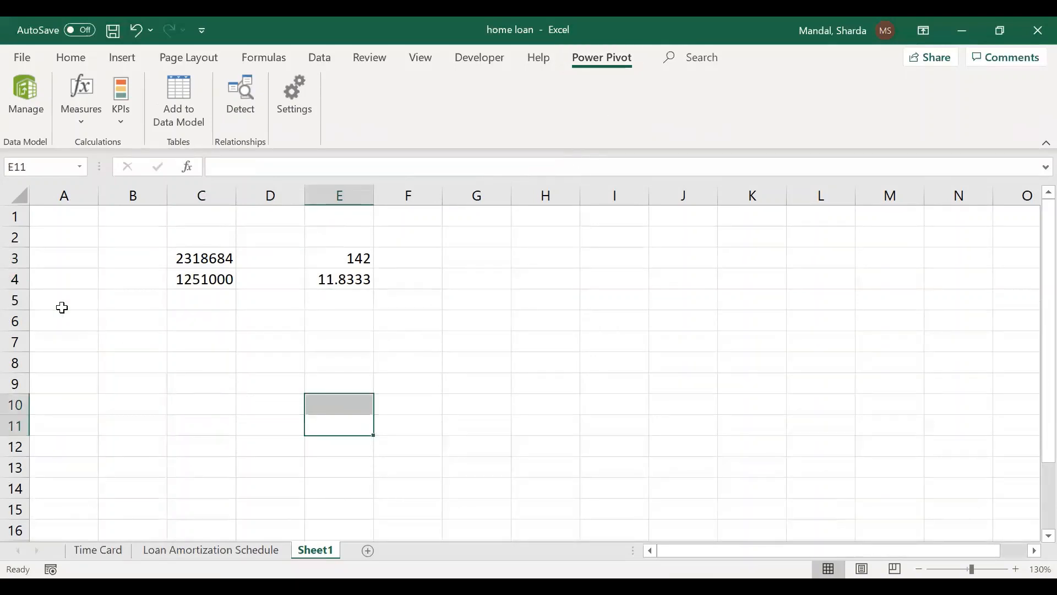
{"action": "left_click", "coordinate": [66, 302]}
{"action": "key", "text": "ctrl+Down"}
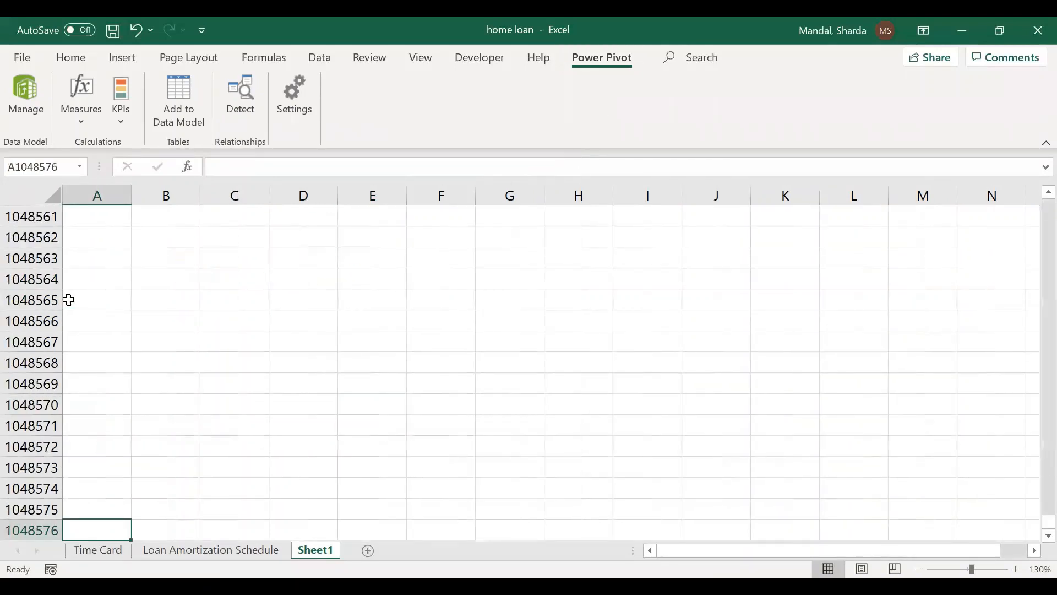
{"action": "key", "text": "ctrl+Up"}
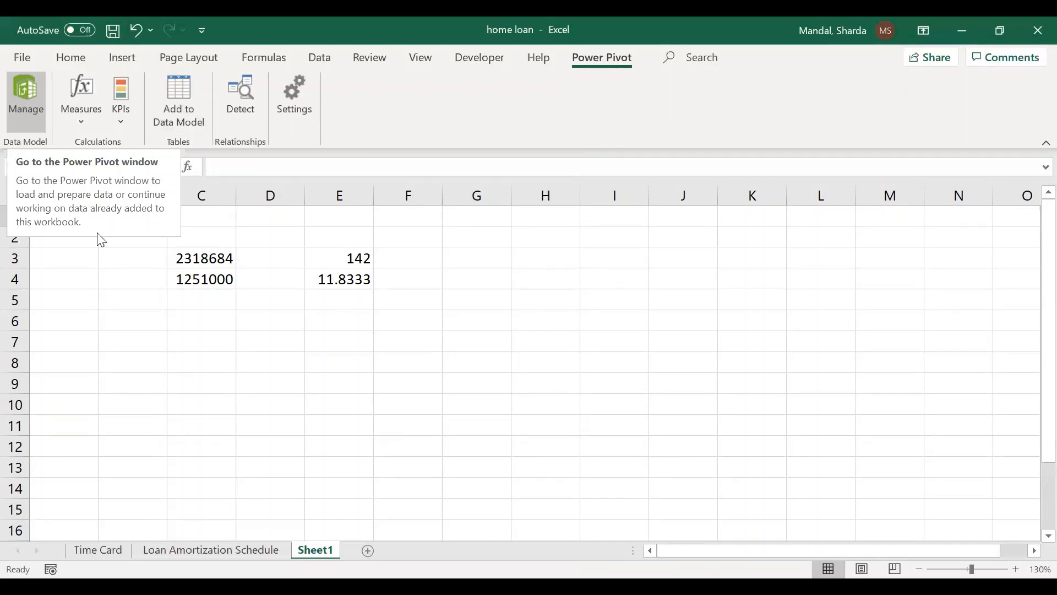
{"action": "left_click", "coordinate": [449, 422]}
{"action": "left_click_drag", "start_coordinate": [297, 386], "coordinate": [681, 412]}
{"action": "left_click", "coordinate": [255, 464]}
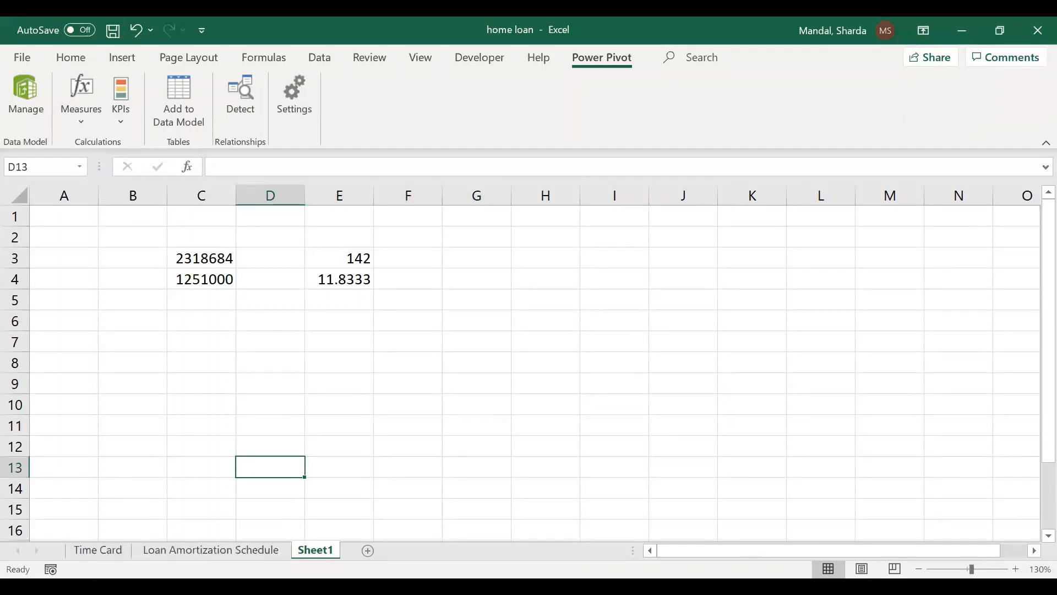
{"action": "left_click", "coordinate": [263, 355]}
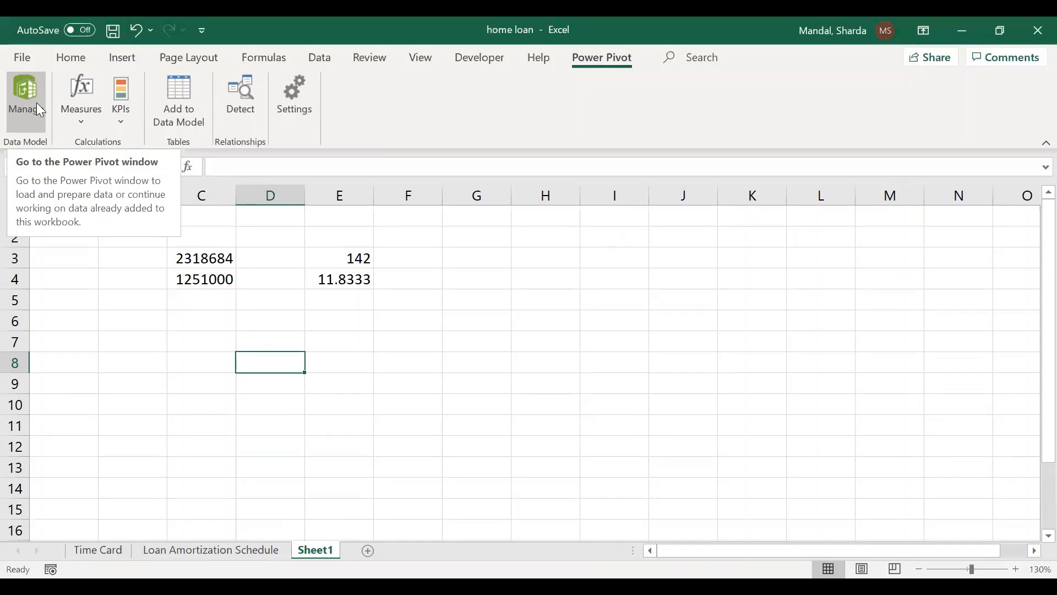
{"action": "left_click", "coordinate": [460, 296]}
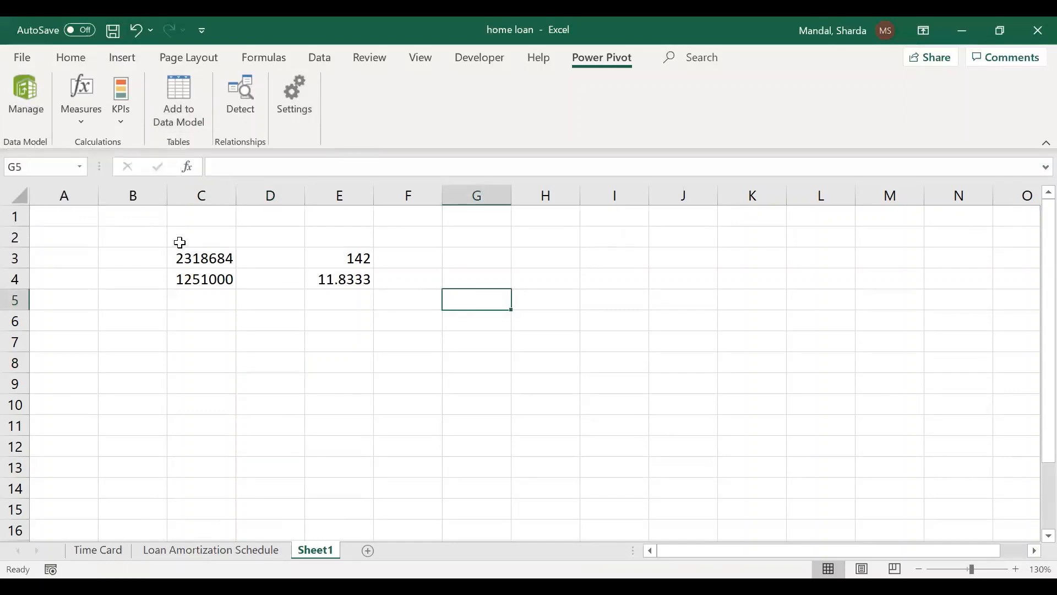
{"action": "left_click_drag", "start_coordinate": [180, 237], "coordinate": [429, 295]}
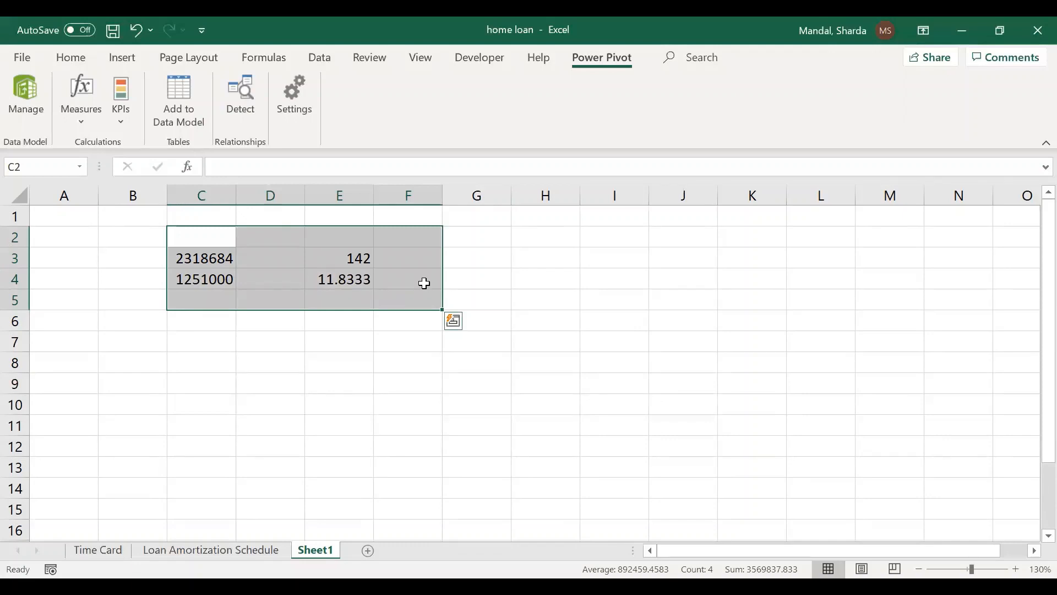
{"action": "left_click", "coordinate": [420, 282]}
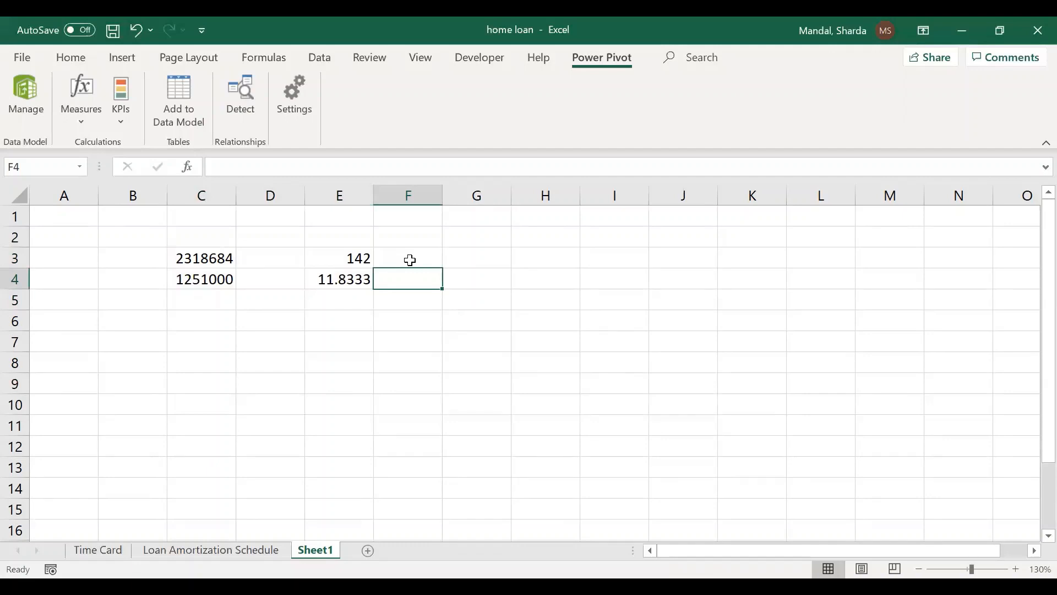
- Go back to the Loan Amortization Schedule sheet
{"action": "left_click", "coordinate": [242, 550]}
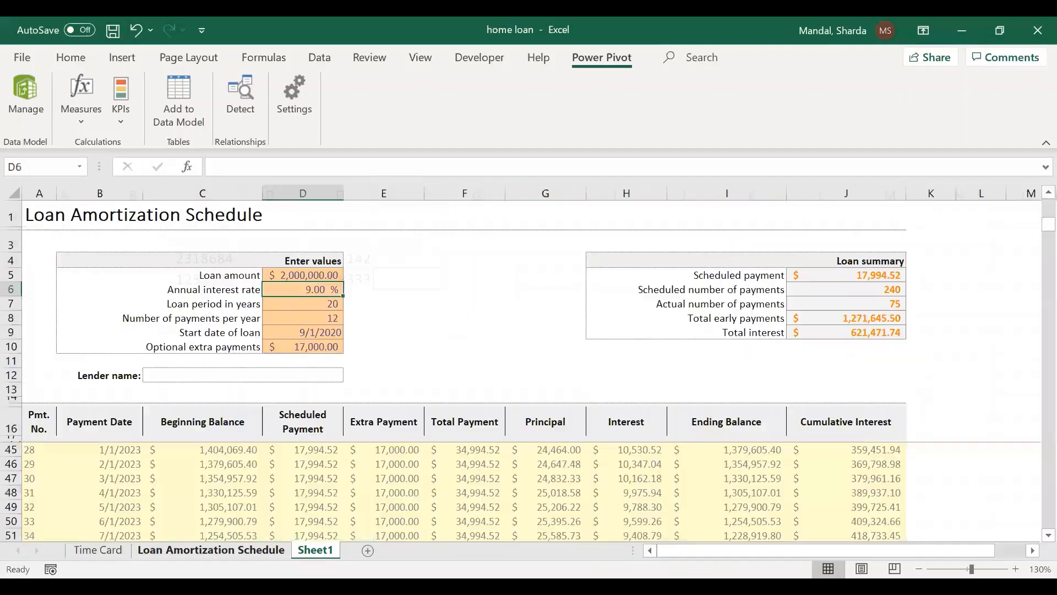